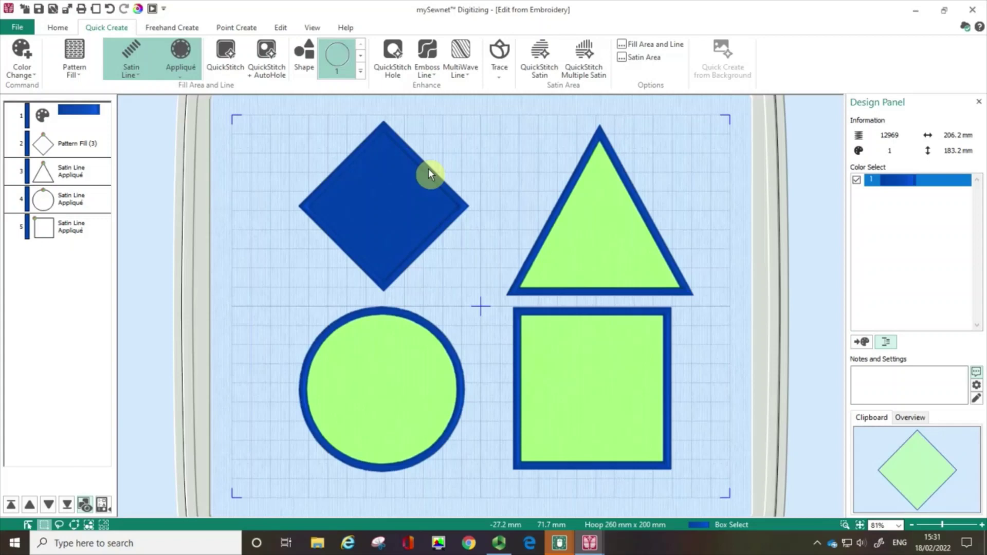
- Open the Pattern Fill (3) diamond's properties and change its fill type to No Fill
click(84, 144)
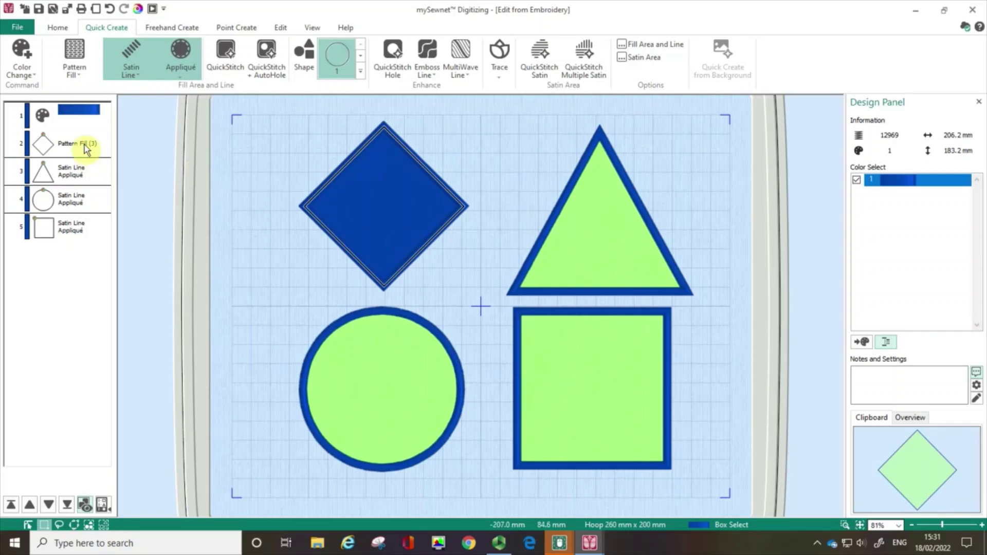
click(84, 144)
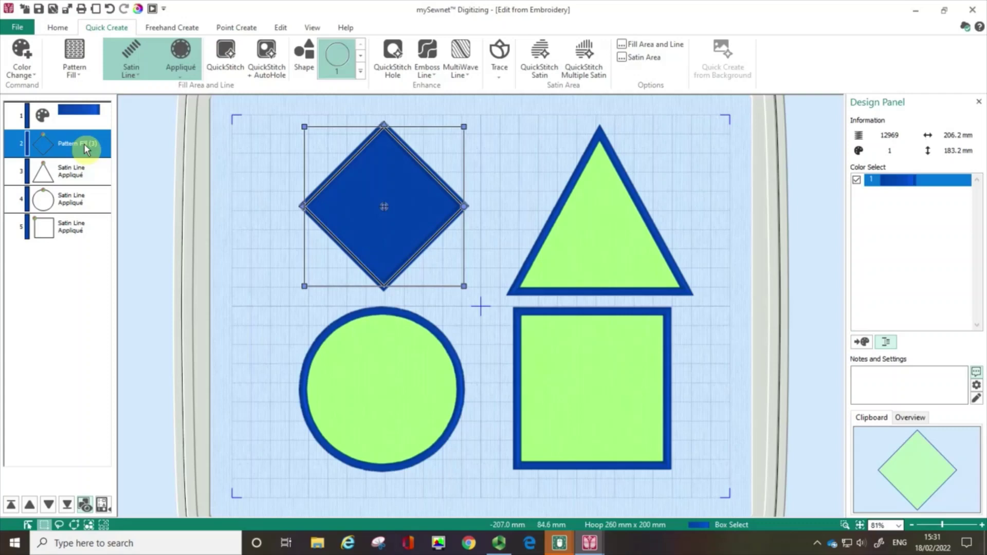
right_click(85, 146)
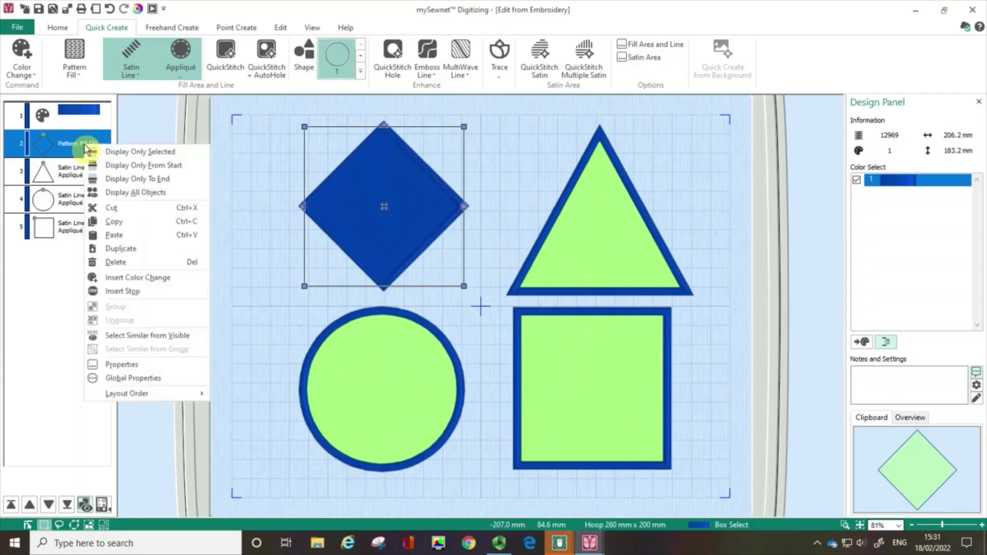
click(184, 366)
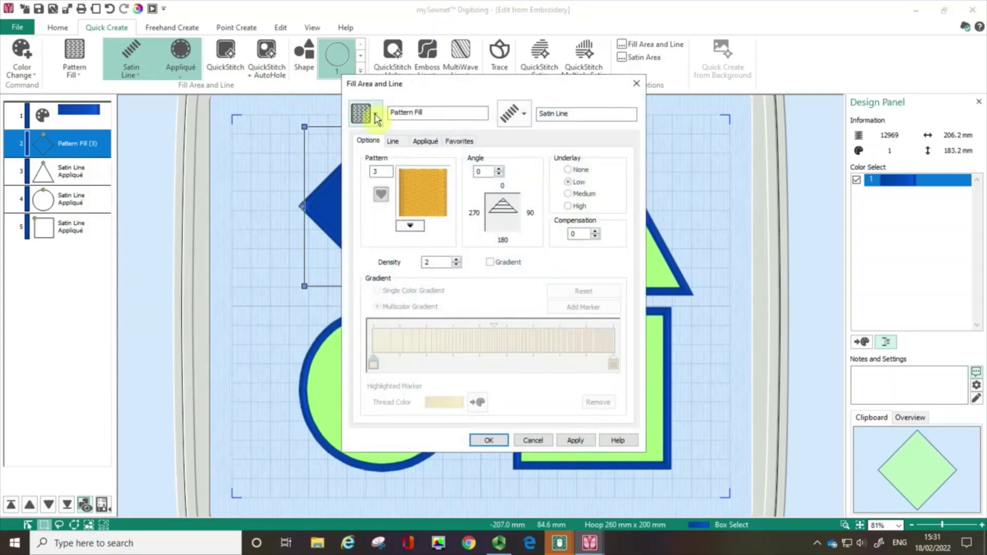
click(377, 117)
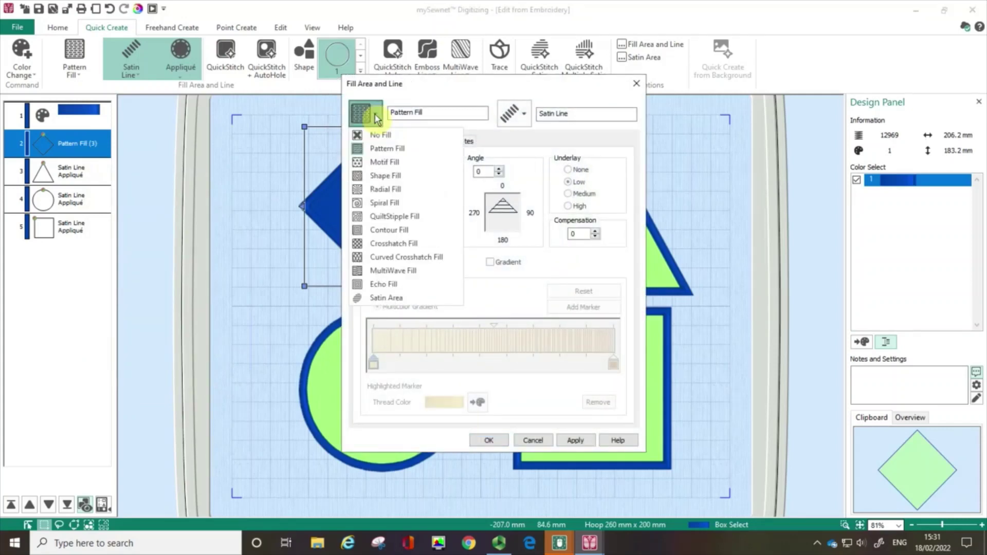
click(381, 138)
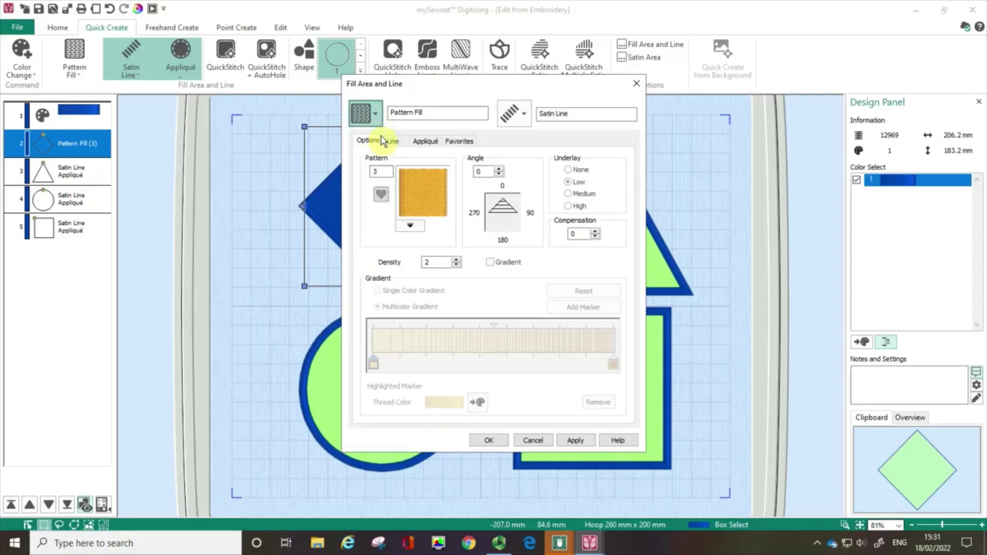
click(518, 119)
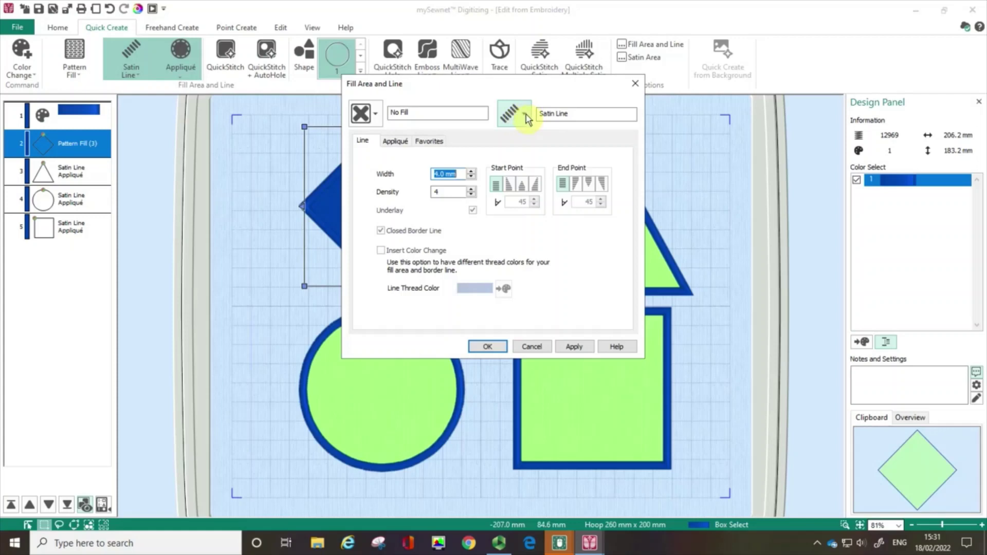
- Give the diamond a Double Stitch border and the Standard Appliqué method
click(526, 116)
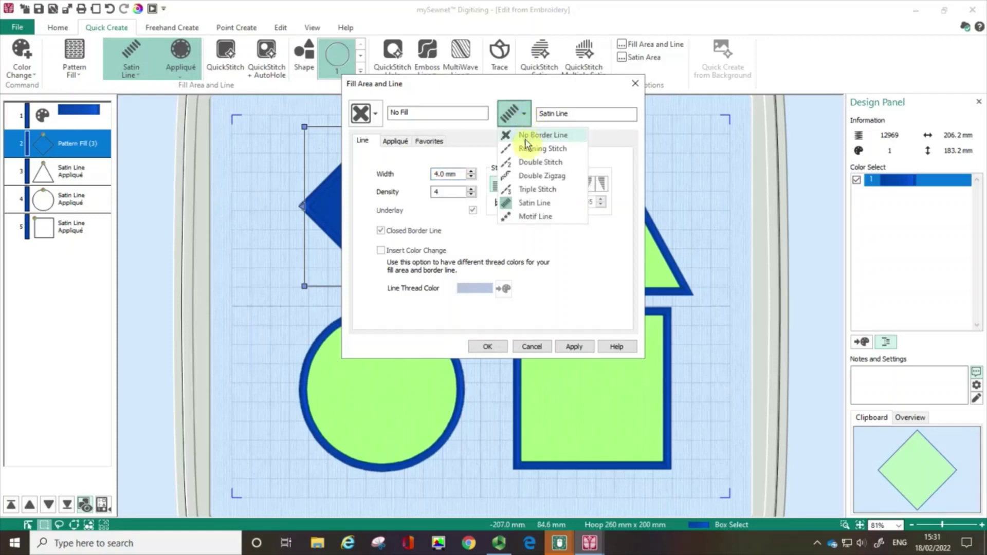
click(535, 164)
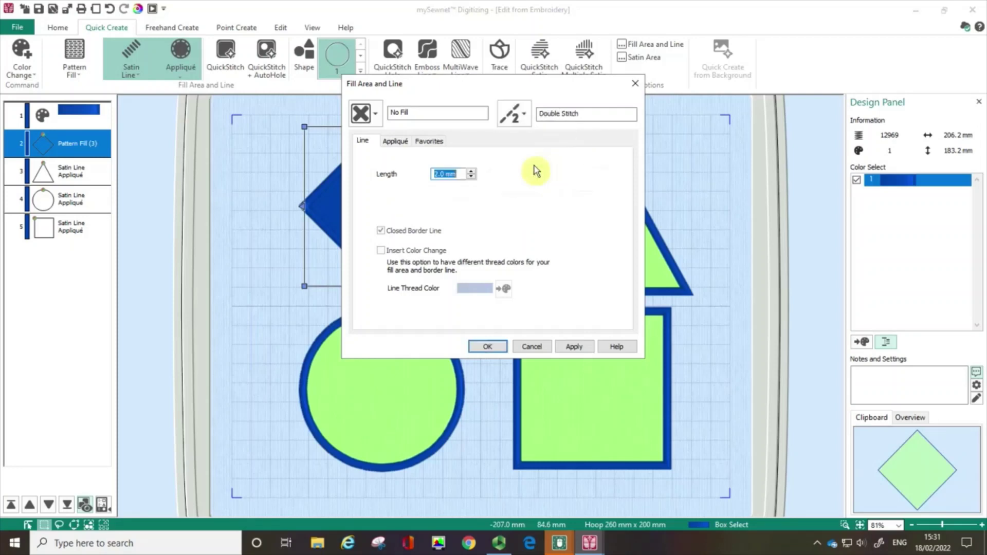
click(393, 143)
click(391, 196)
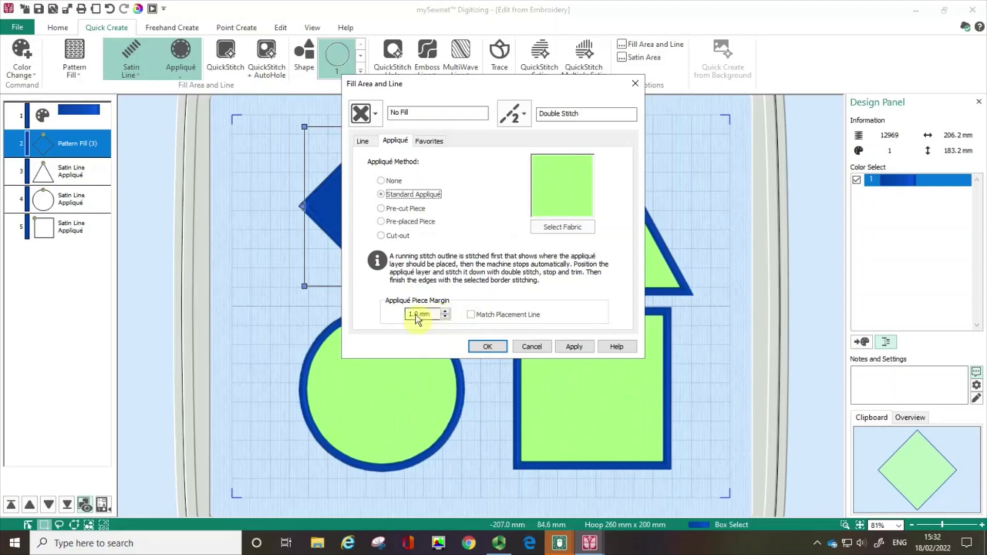
- Set the diamond's appliqué piece margin to 3.0 mm and apply the settings
click(414, 316)
double_click(413, 314)
text(3)
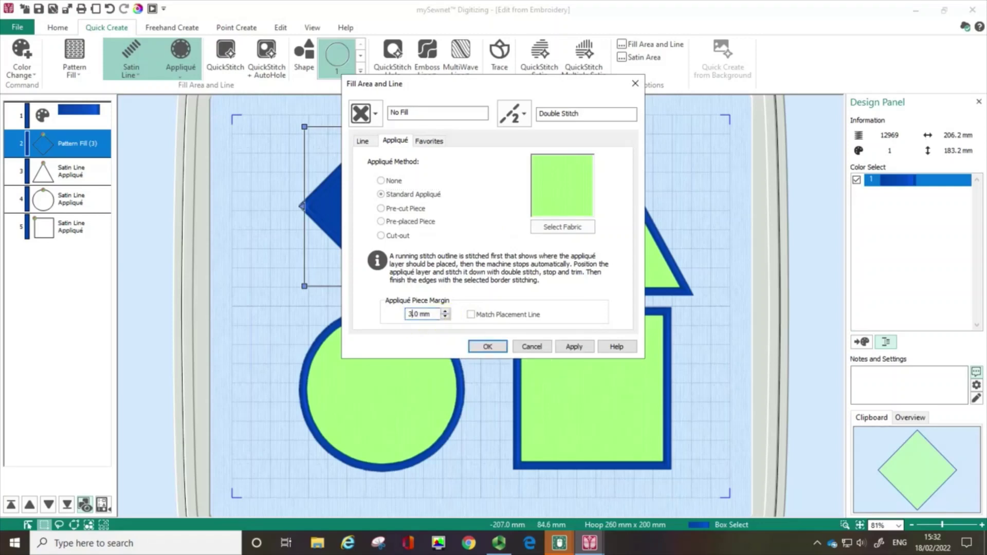
click(571, 349)
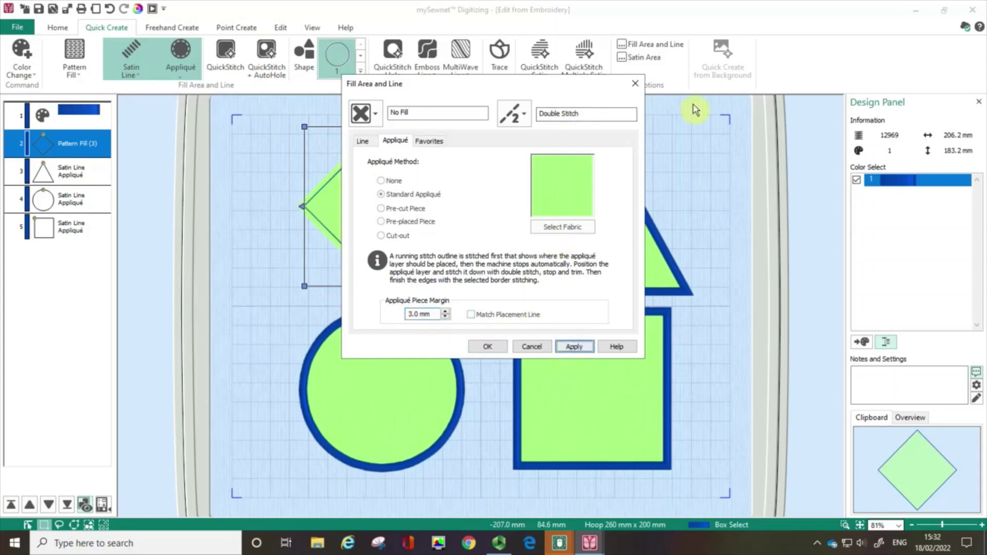
drag(548, 89, 725, 87)
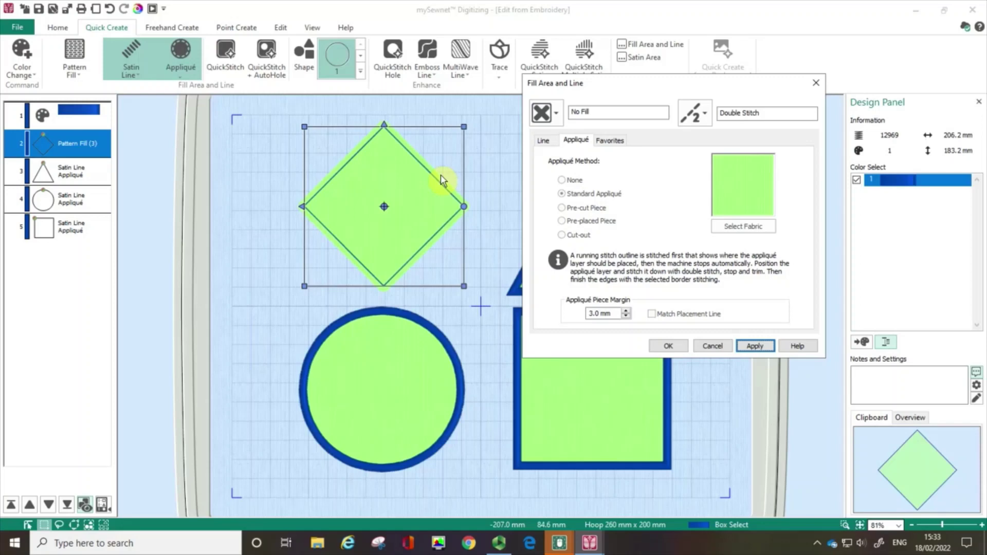
- Choose a purple Quick Color for the diamond's appliqué fabric and bring up the full colour picker
click(733, 230)
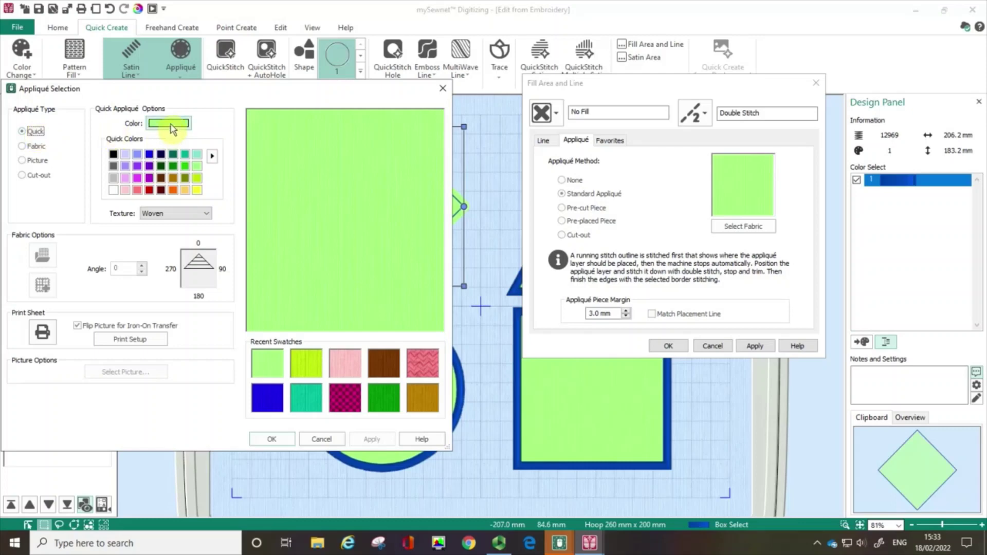
click(197, 178)
click(136, 166)
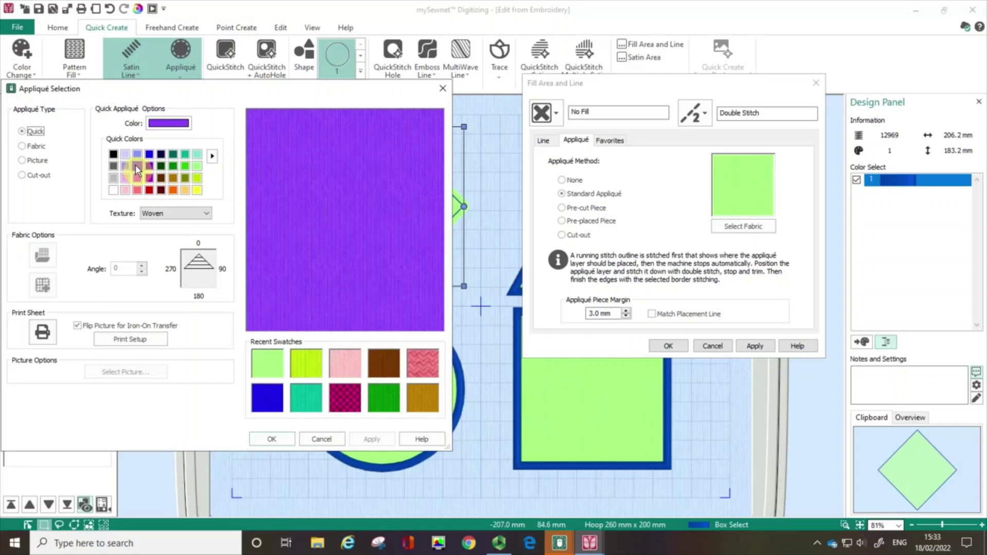
click(167, 129)
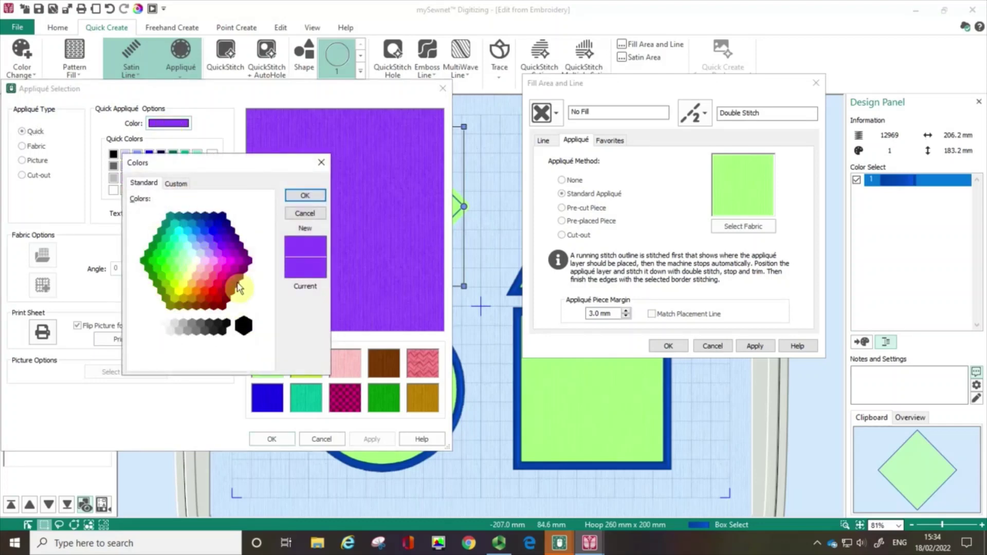
- Mix a custom teal (RGB 46/209/191) in the Colors dialog and confirm it as fabric colour
click(221, 252)
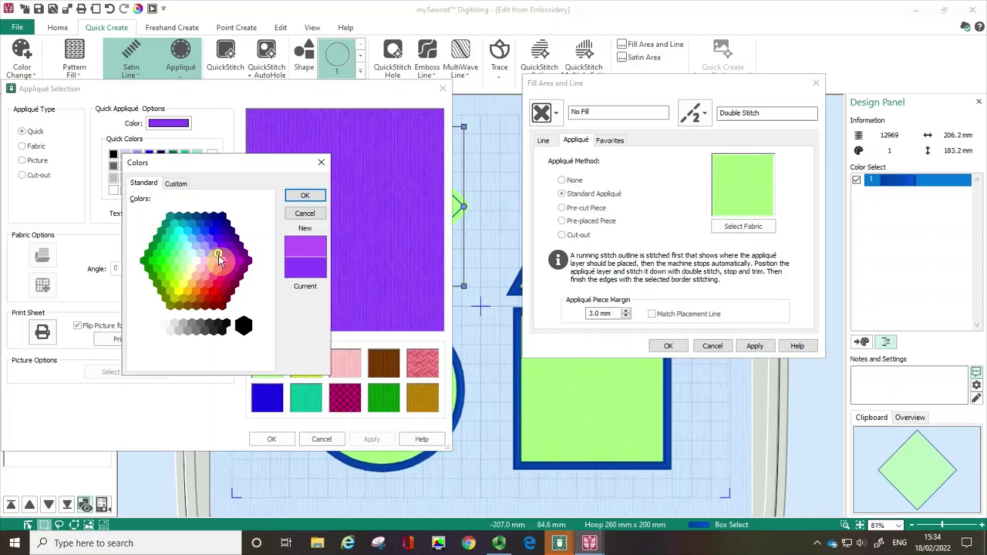
click(308, 278)
click(308, 276)
click(209, 254)
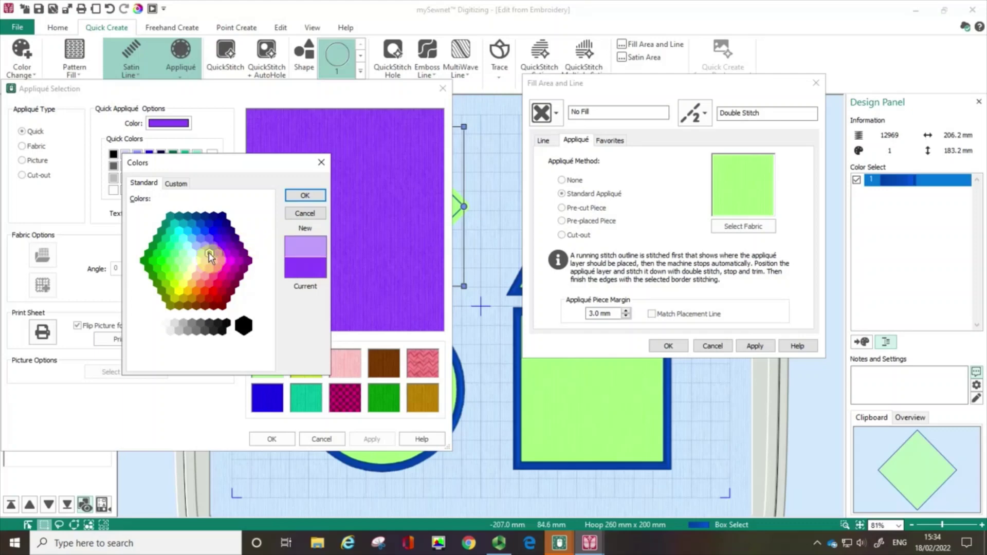
click(174, 186)
drag(216, 258, 185, 237)
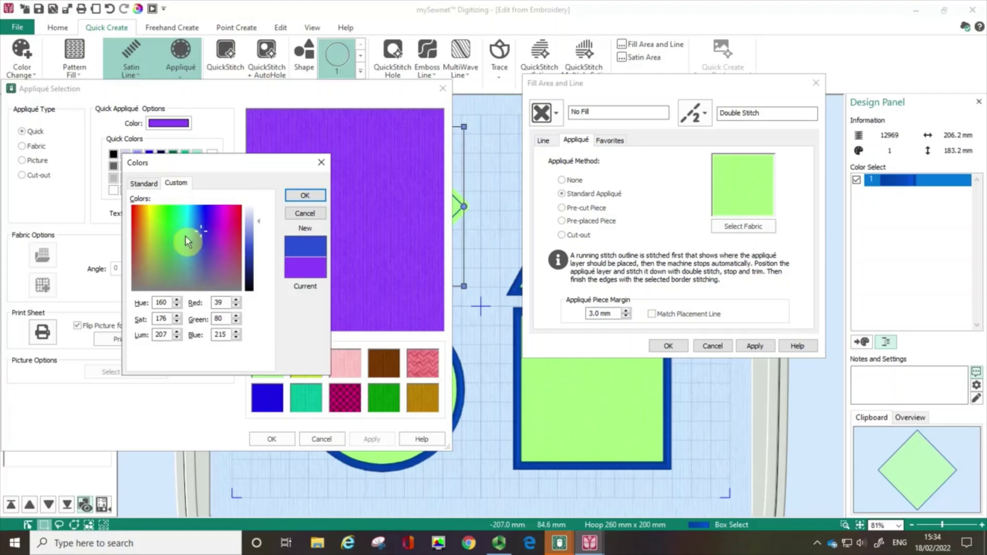
click(171, 303)
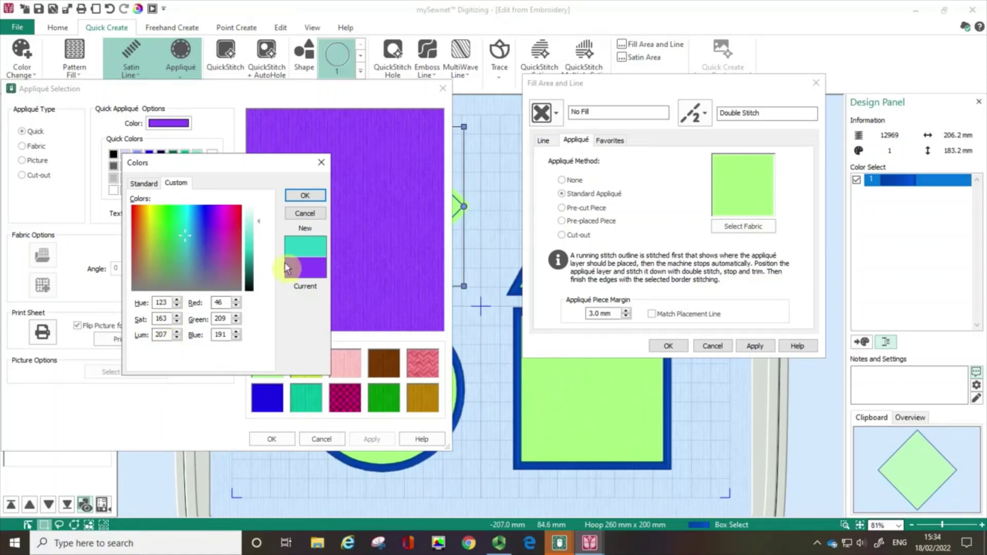
click(311, 250)
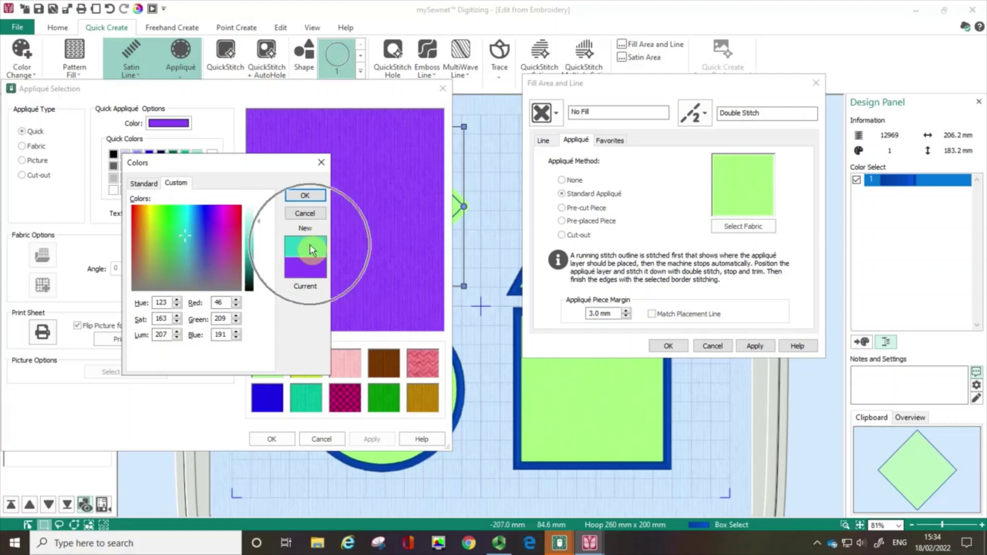
click(307, 195)
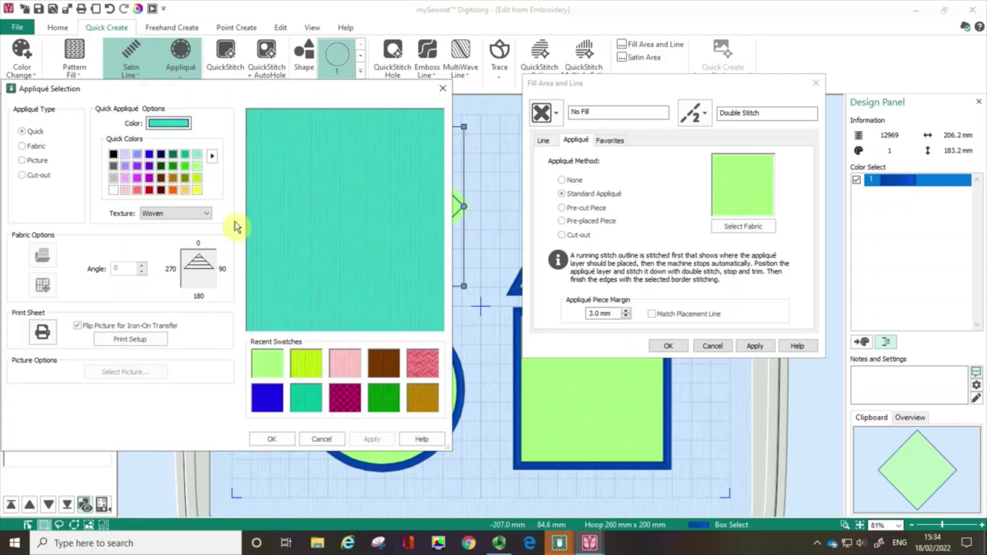
- Give the teal fabric a Fleece texture and confirm and apply the diamond's appliqué settings
click(205, 215)
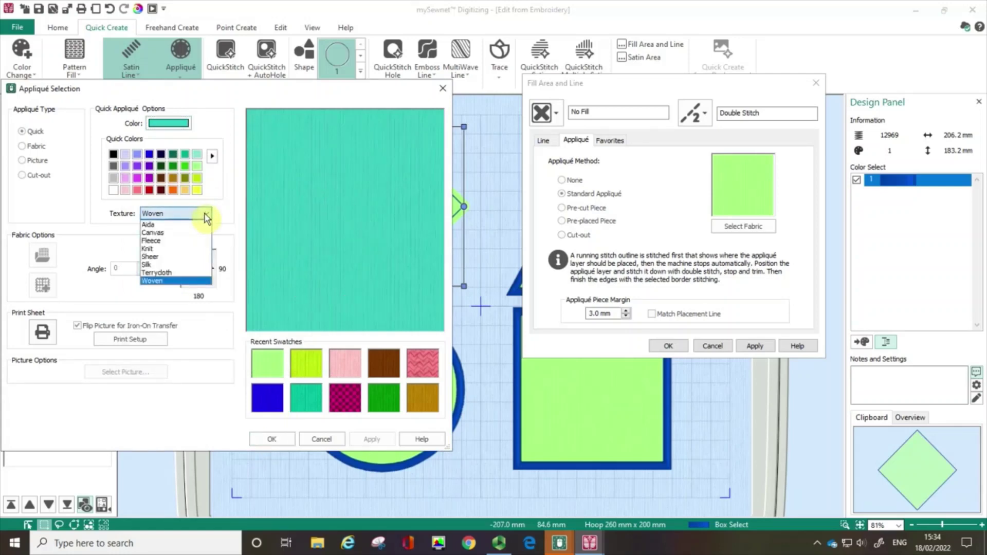
click(190, 242)
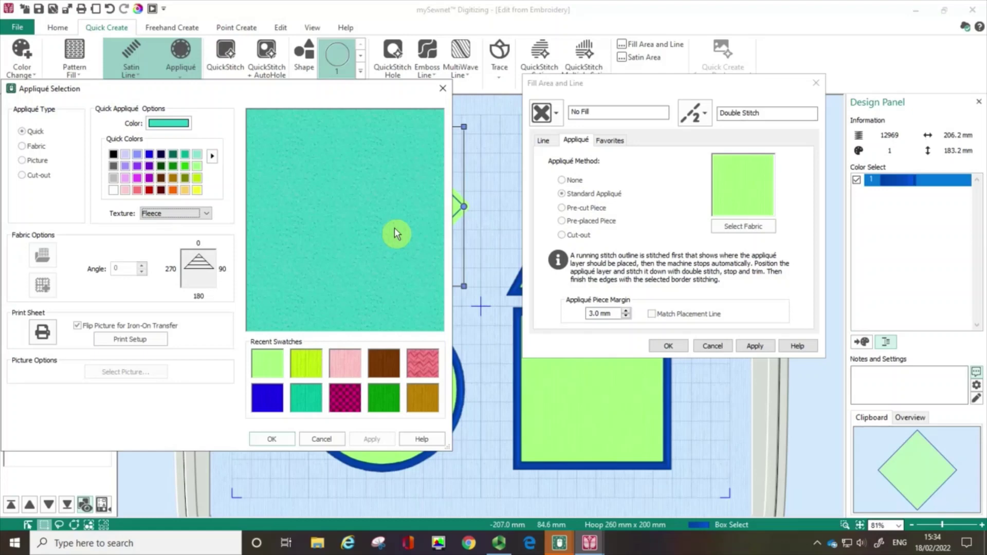
click(275, 441)
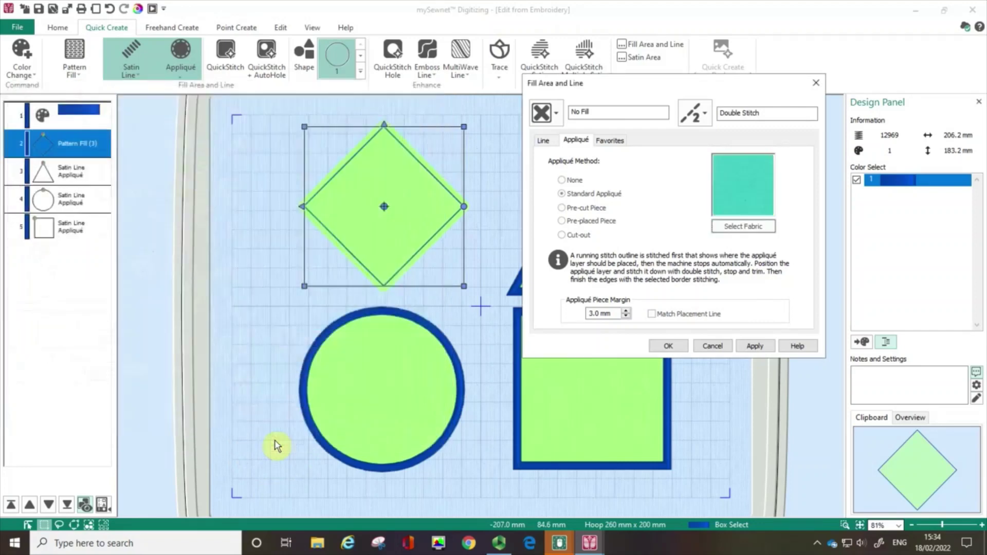
click(739, 198)
click(754, 347)
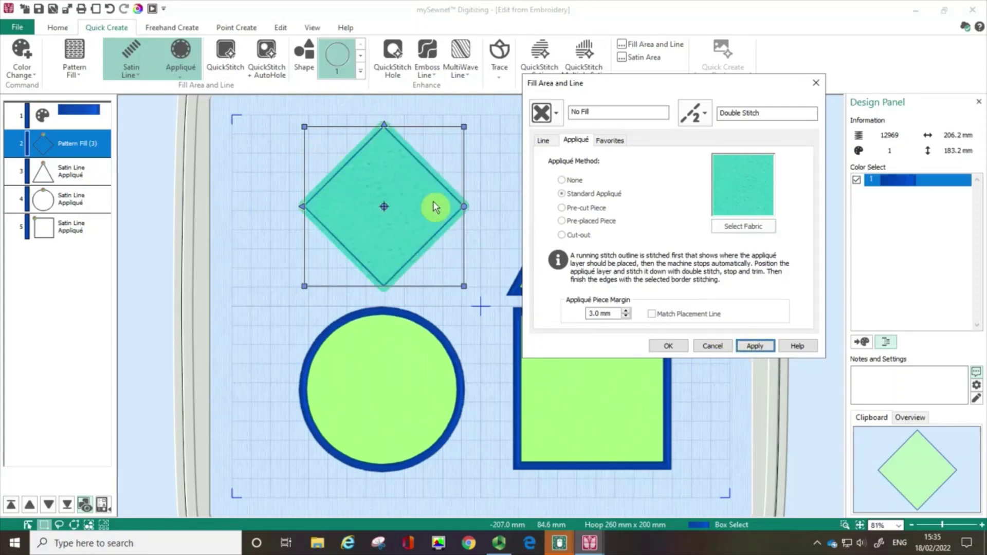
click(669, 348)
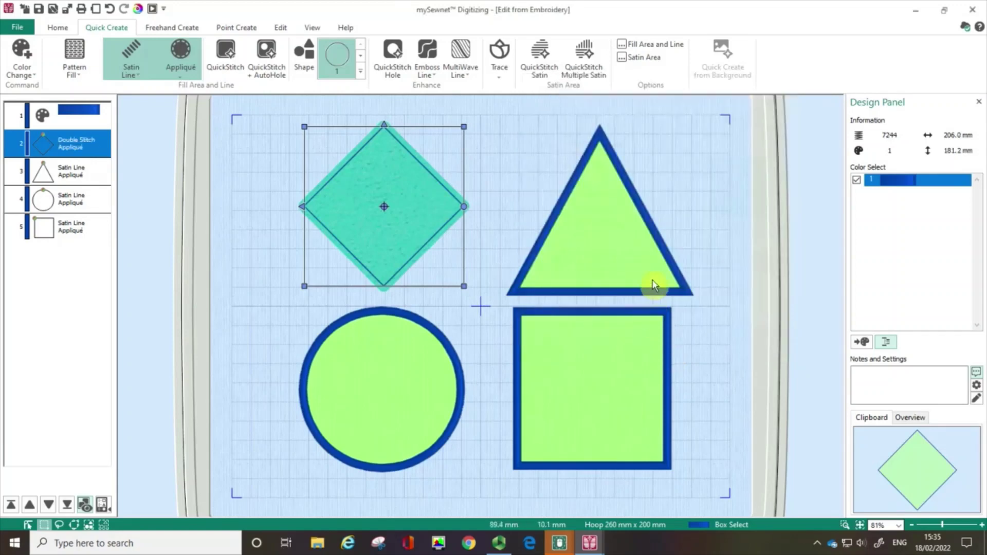
- Open the triangle's fill and line properties and set its appliqué method to Pre-cut Piece
click(655, 237)
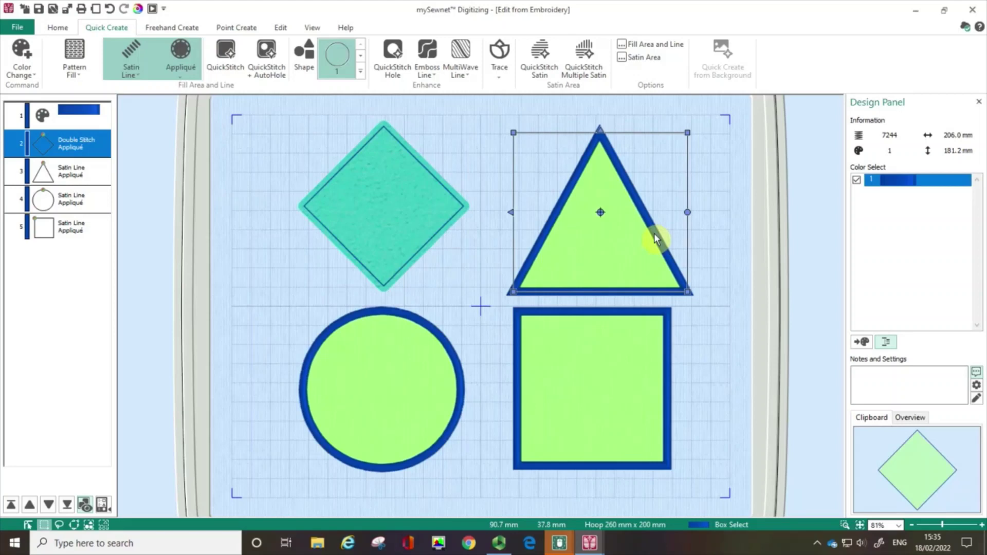
double_click(654, 233)
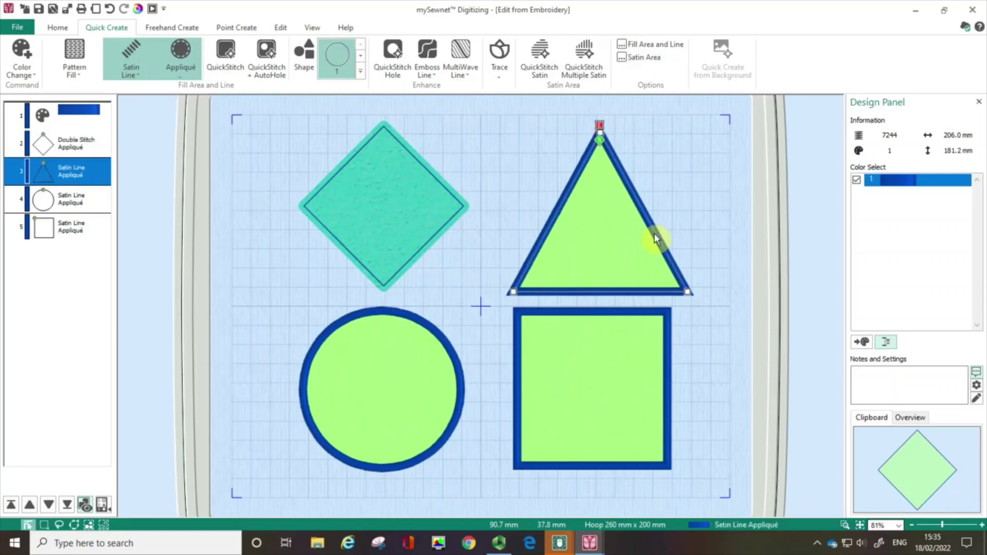
double_click(654, 233)
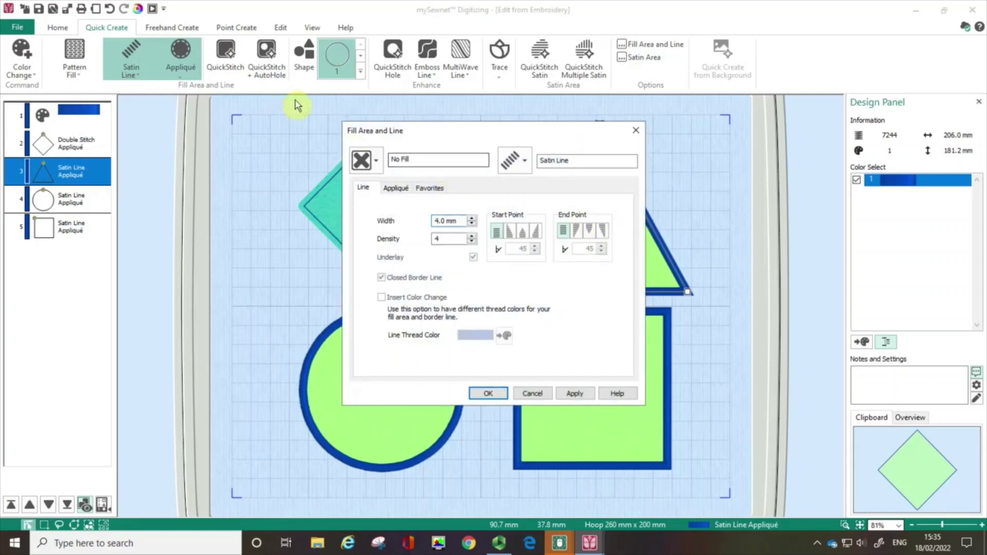
click(399, 187)
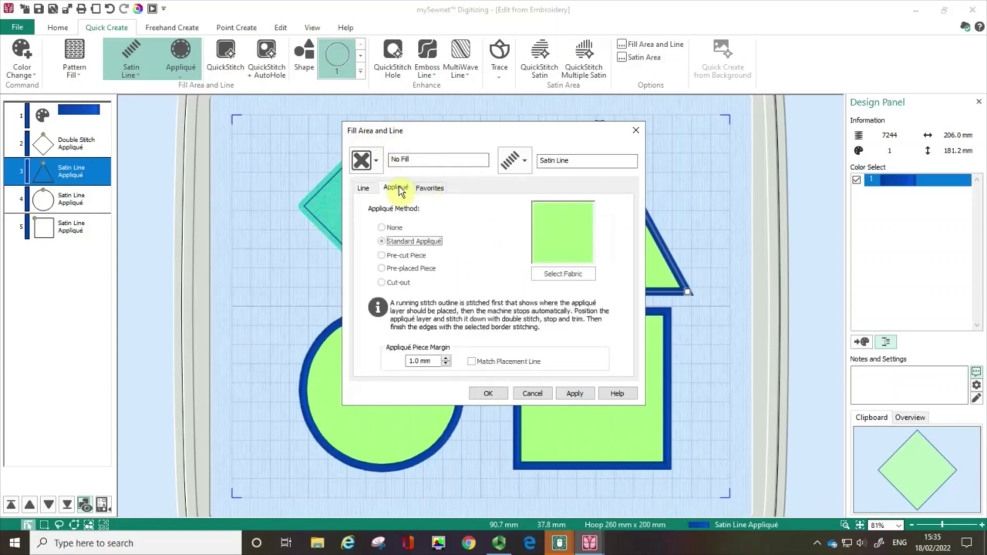
click(382, 256)
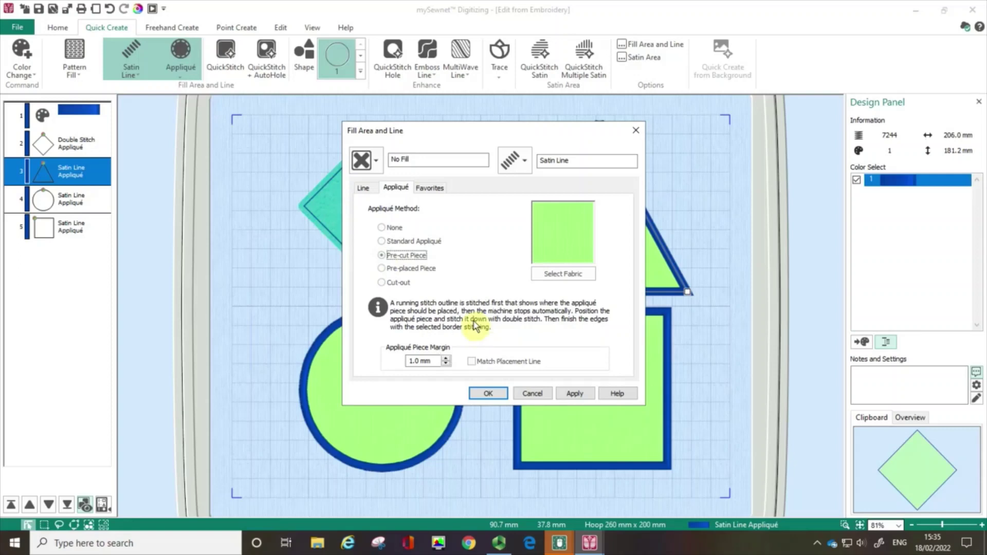
drag(496, 137, 319, 122)
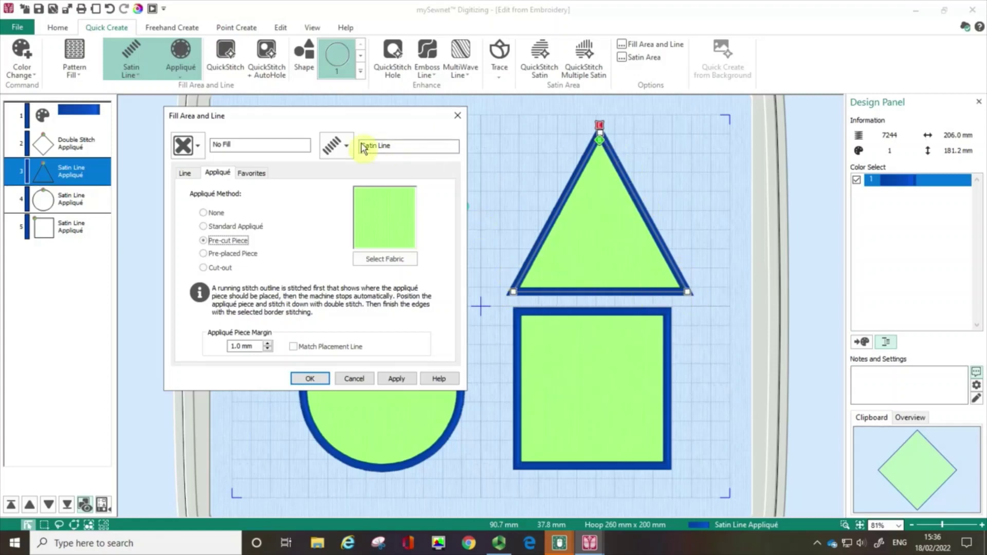
click(342, 154)
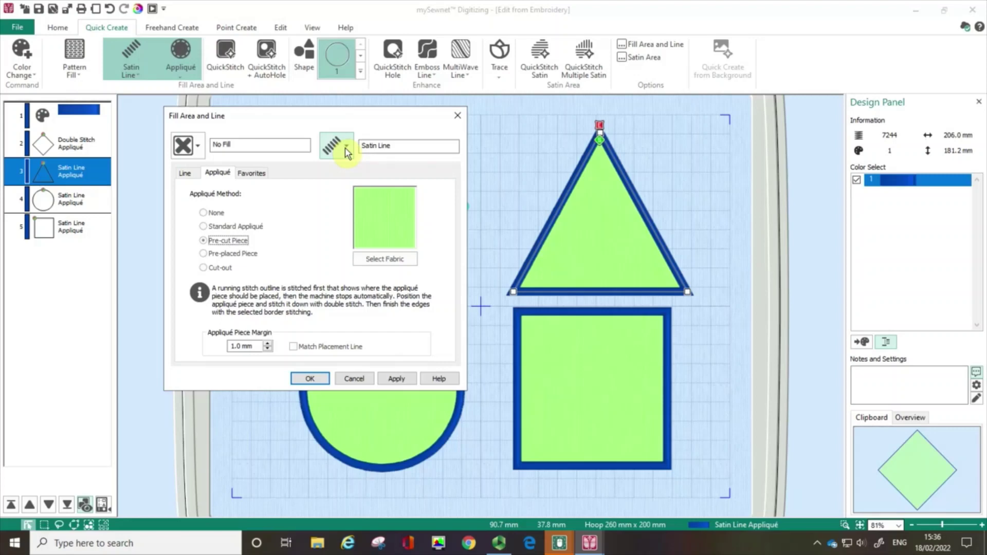
click(186, 175)
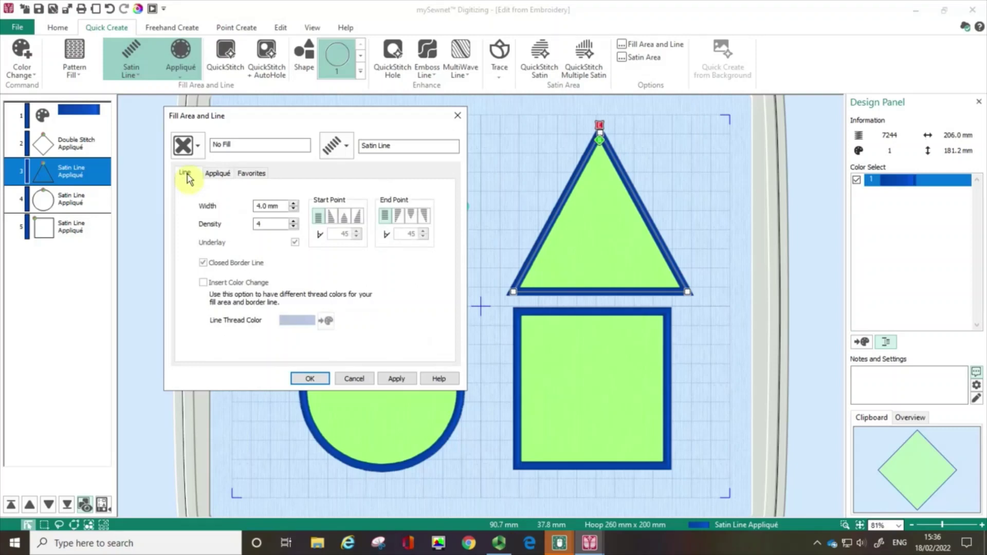
click(281, 207)
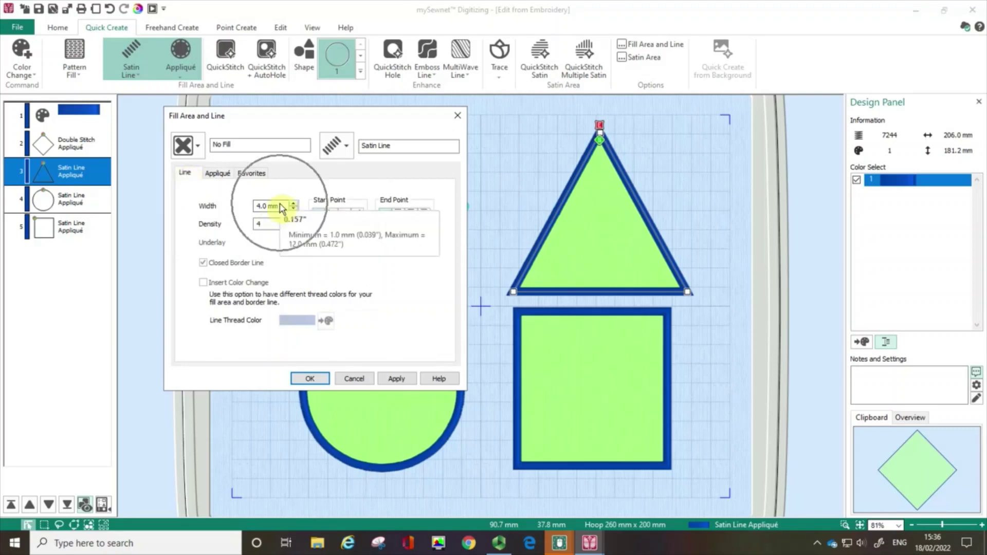
click(270, 225)
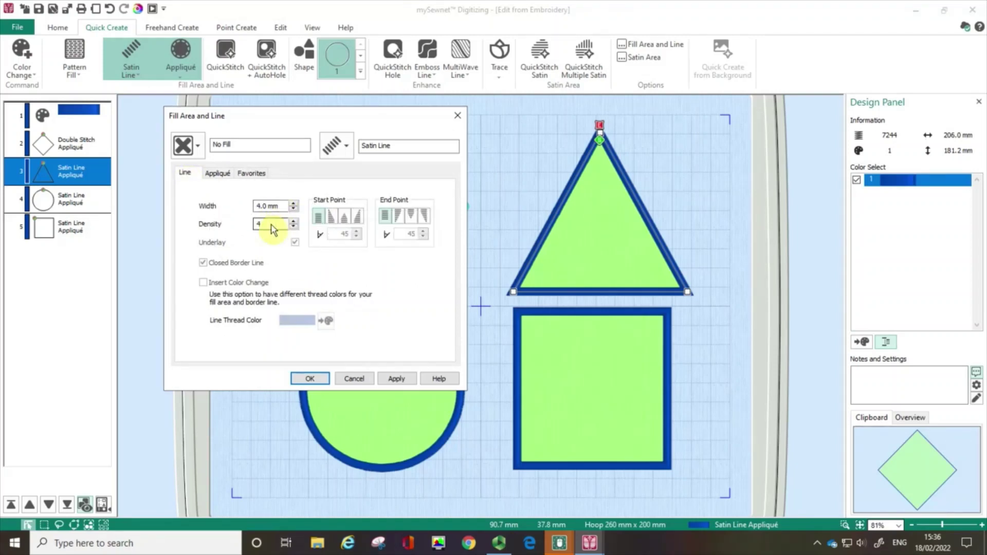
double_click(267, 207)
click(218, 174)
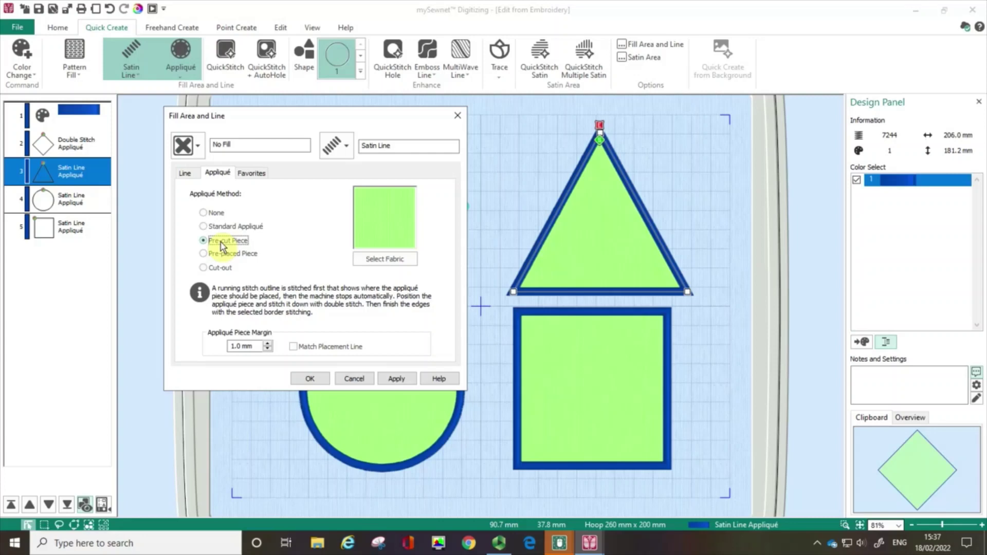
- Switch the triangle's appliqué to Fabric and pick the yellow chevron swatch from Chevrons
click(395, 262)
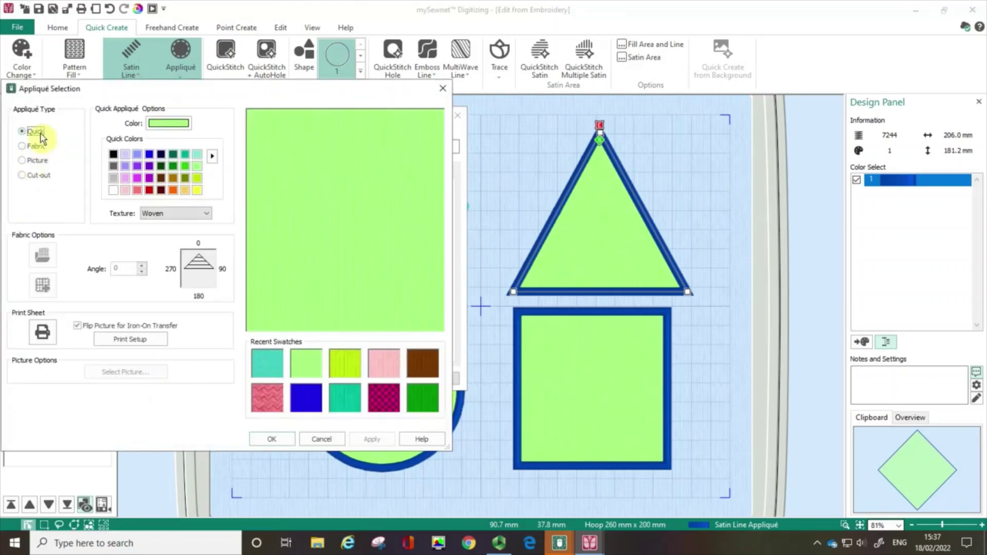
click(21, 146)
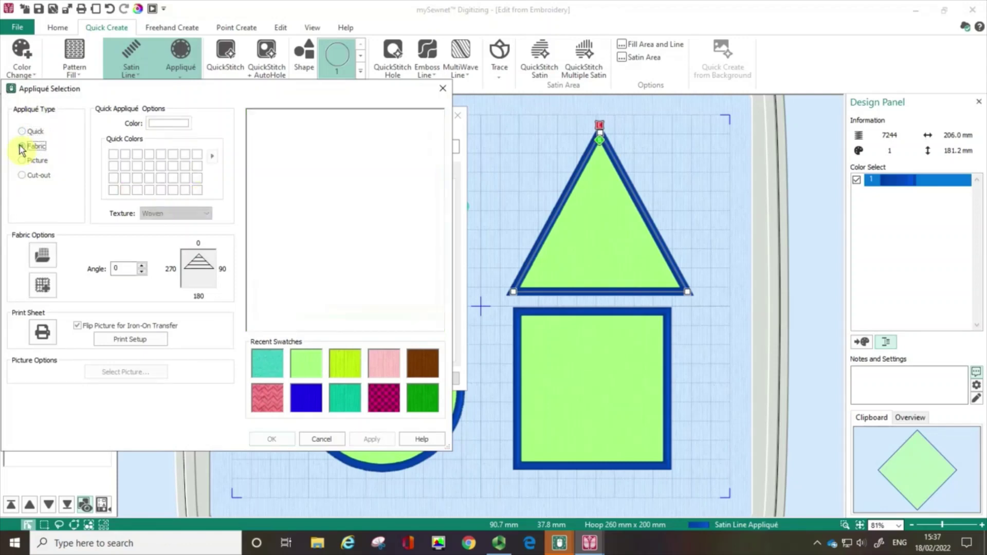
click(49, 259)
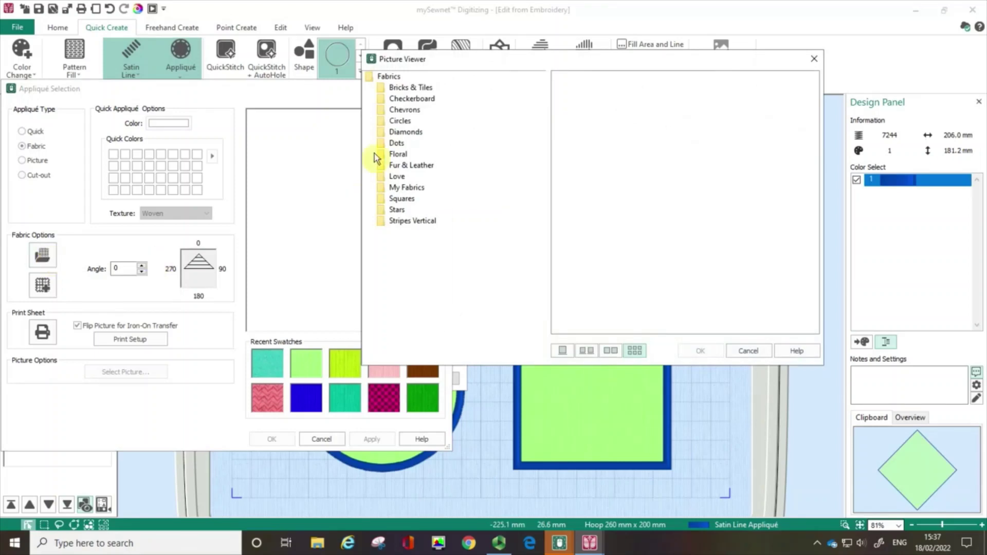
click(411, 89)
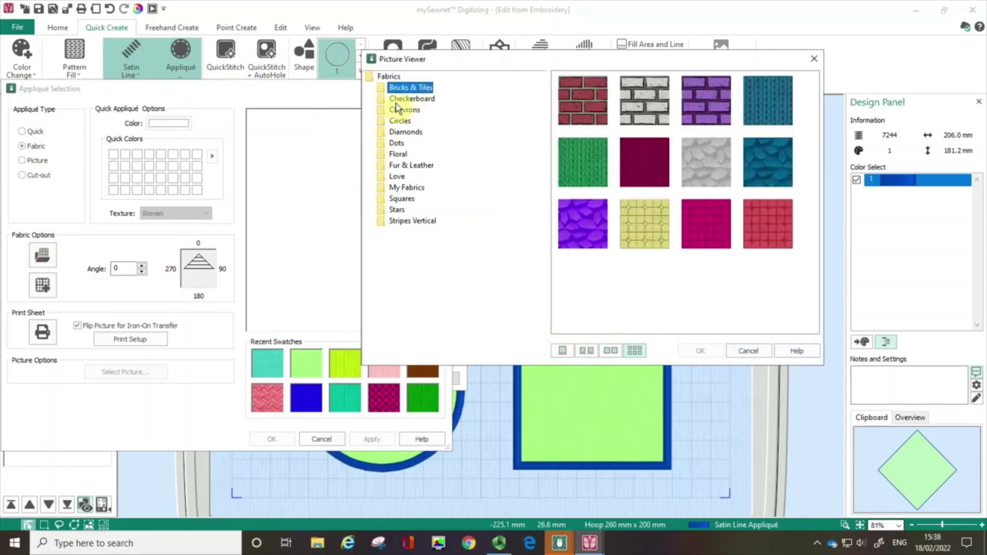
click(401, 100)
click(396, 123)
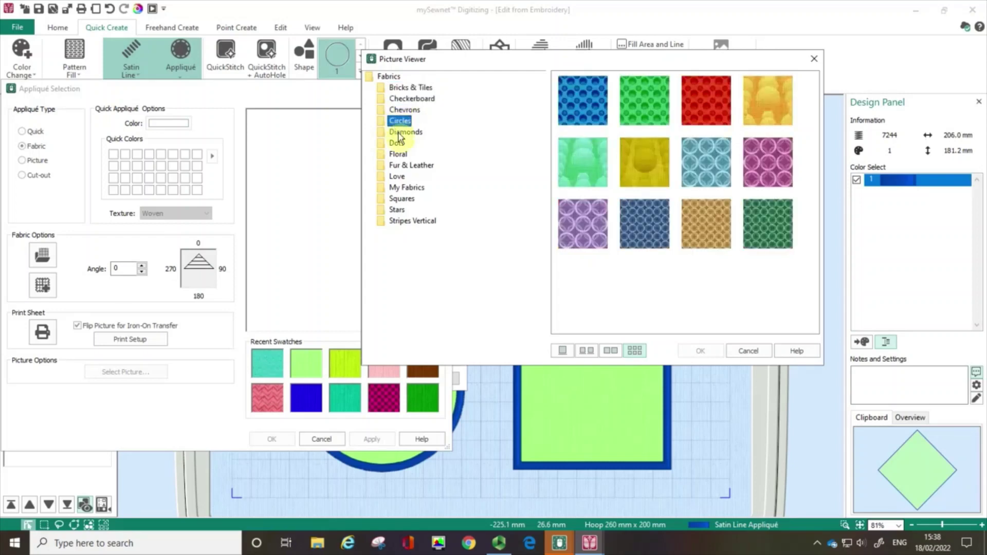
click(400, 134)
click(399, 154)
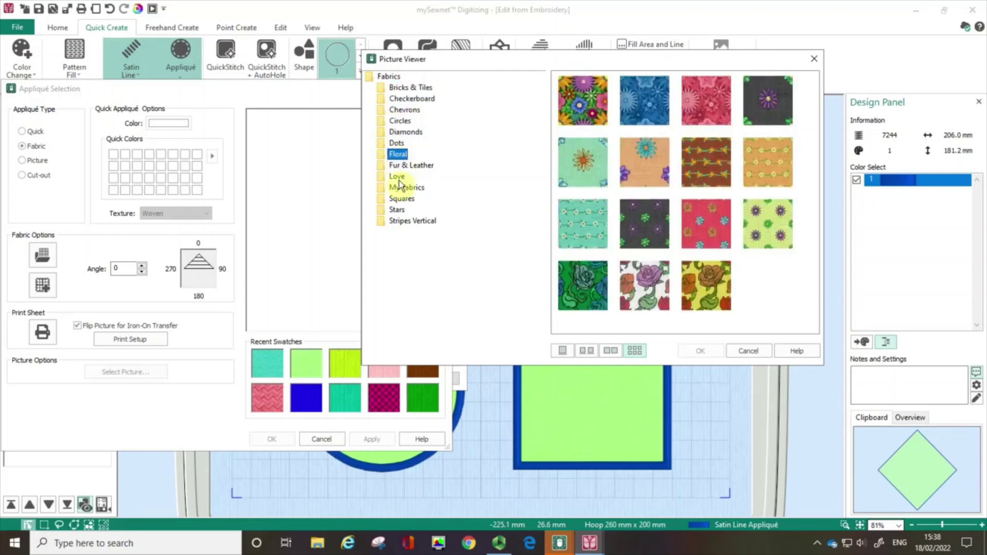
click(402, 165)
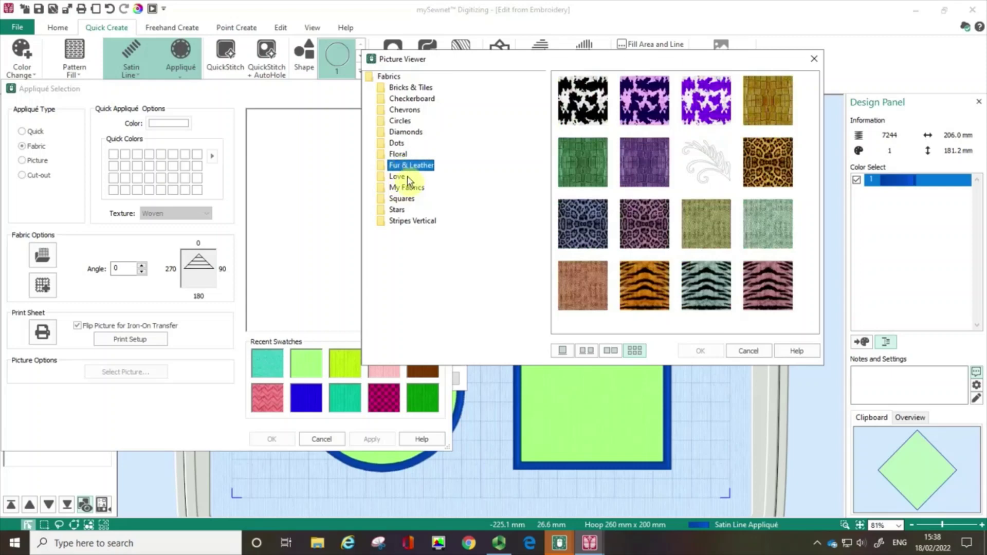
click(409, 192)
click(398, 110)
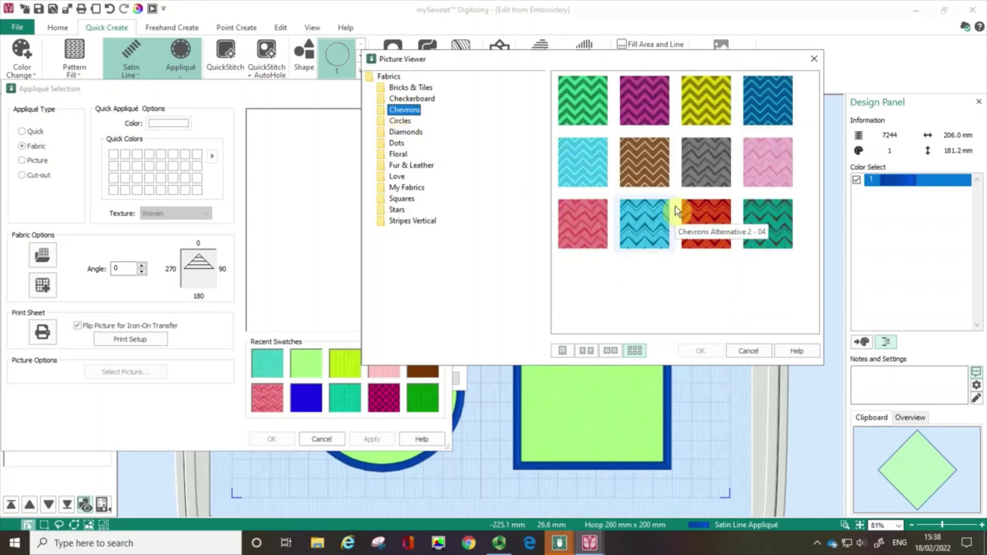
click(721, 103)
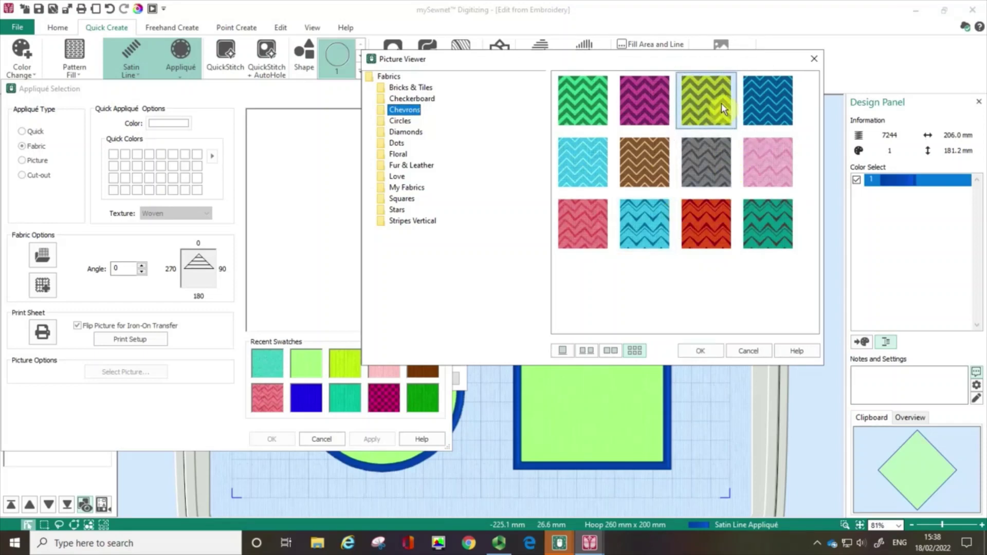
- Confirm the yellow chevron fabric and rotate it to a 40° angle
click(710, 355)
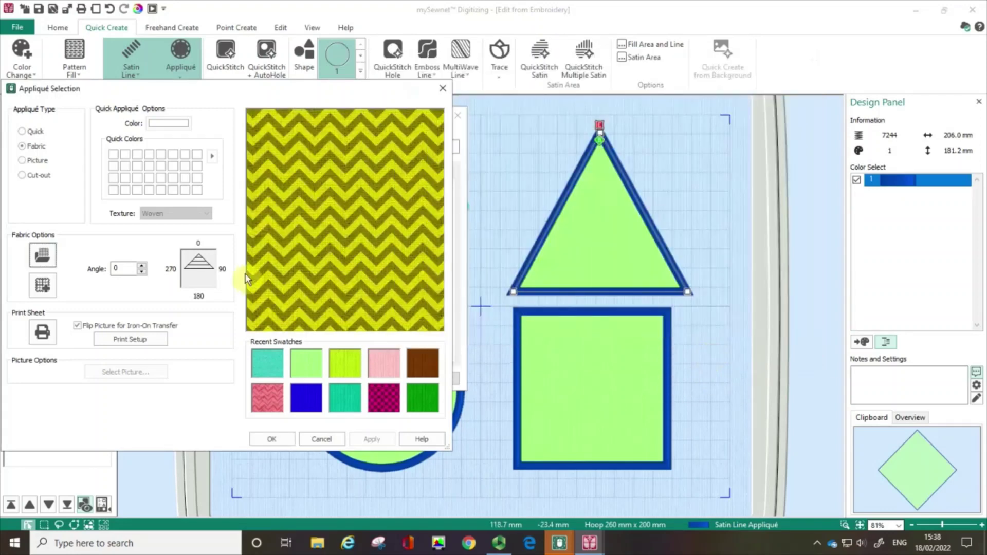
click(143, 266)
click(143, 265)
click(143, 266)
click(143, 266)
click(143, 265)
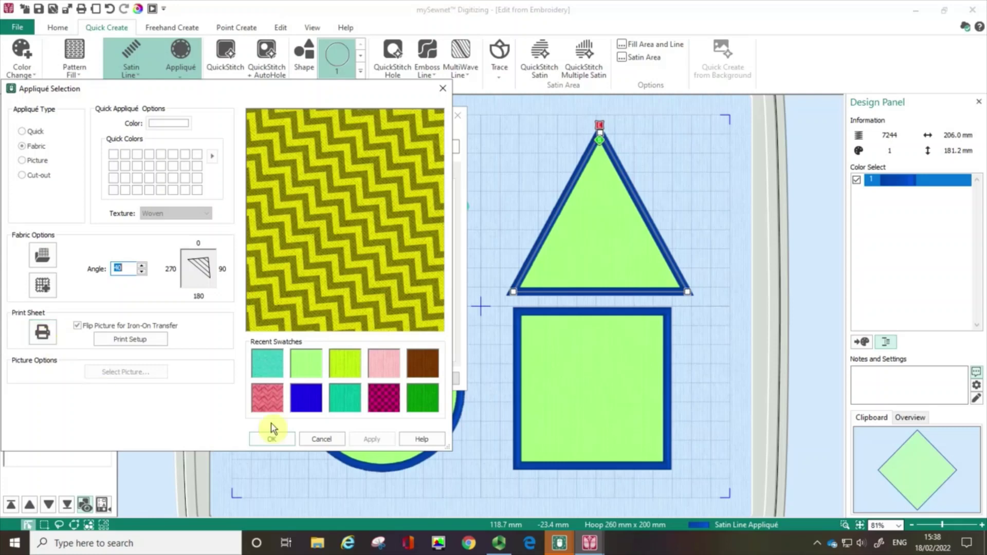
click(271, 439)
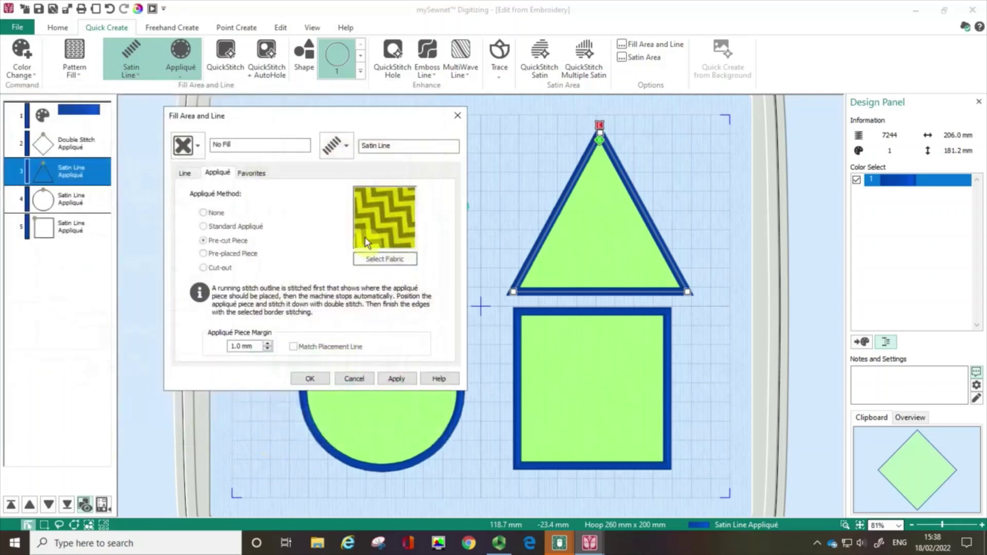
- Apply the triangle's chevron appliqué settings, then rotate the pattern more upright on the canvas
click(393, 379)
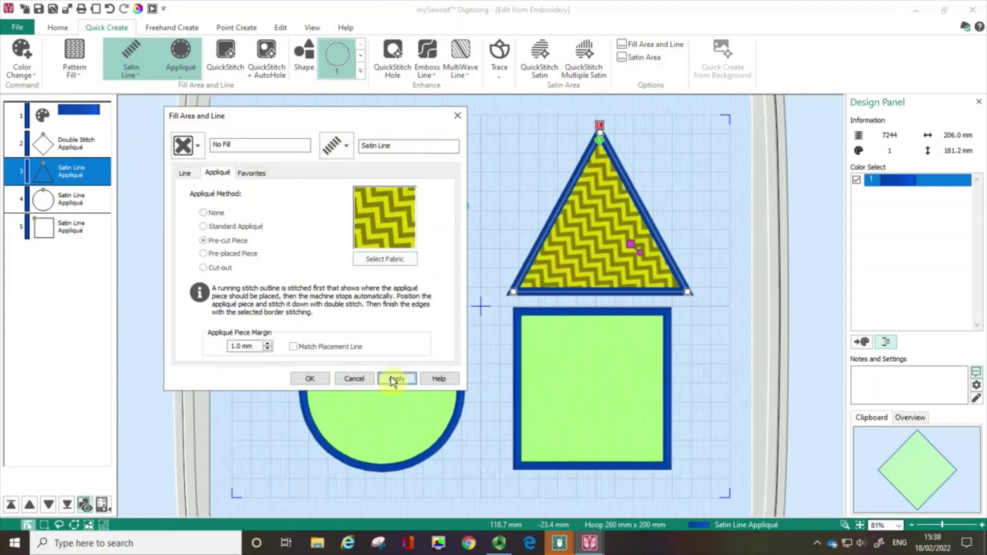
click(317, 381)
click(319, 383)
click(310, 379)
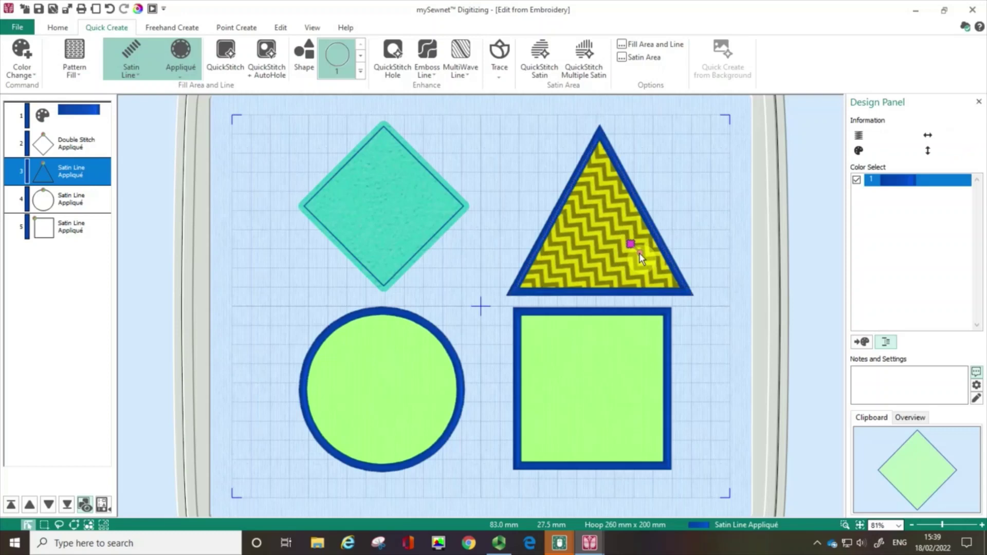
drag(639, 253, 620, 229)
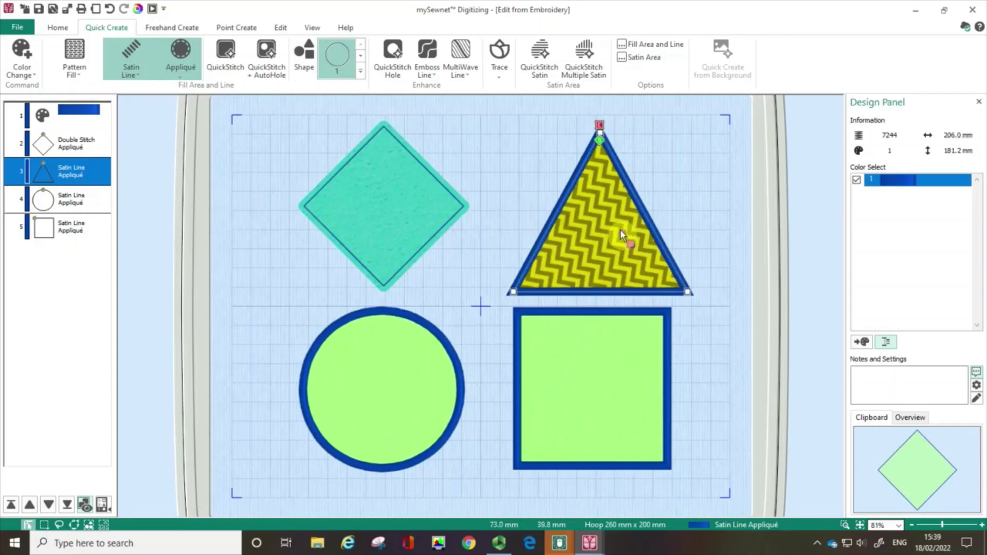
- Set the circle's appliqué method to Cut-out and open its fabric selection
click(321, 359)
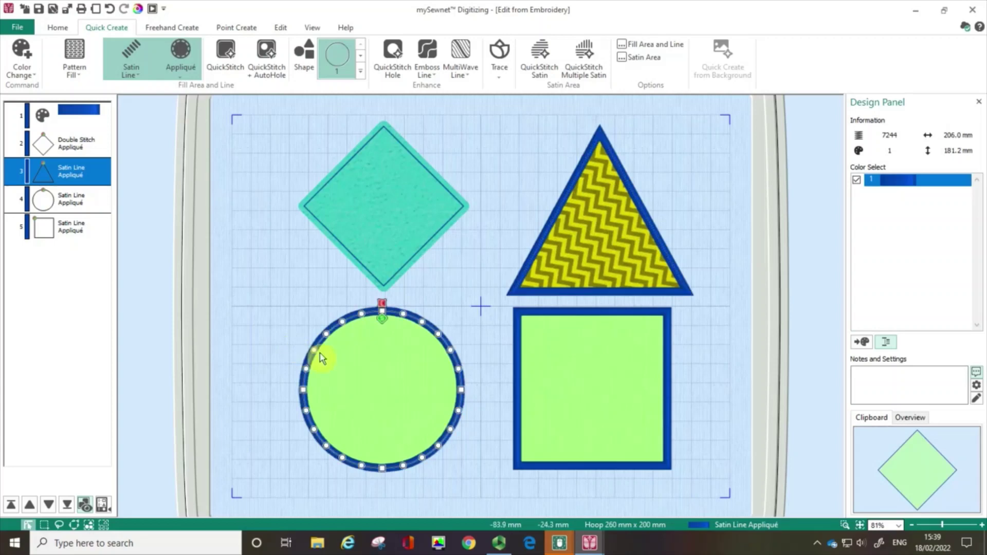
double_click(321, 358)
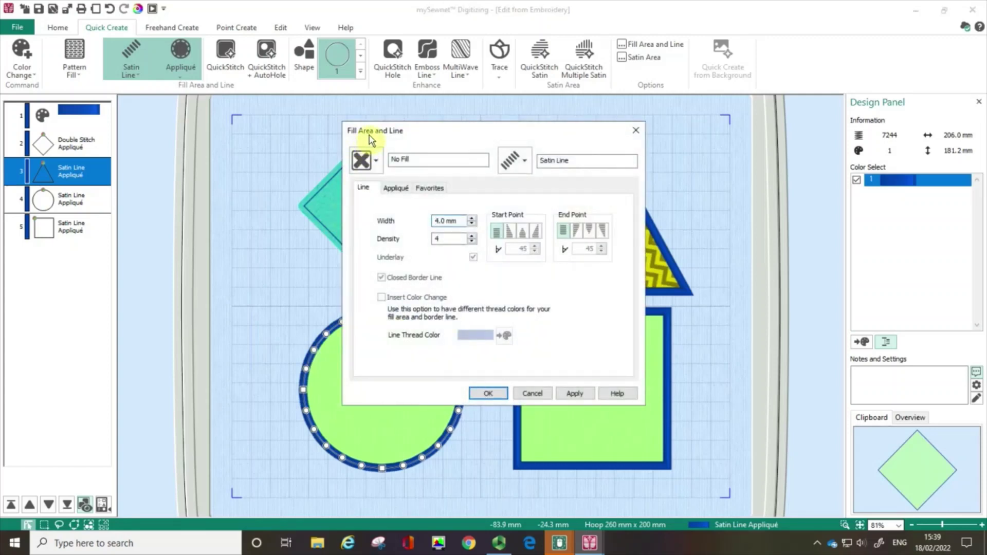
click(364, 189)
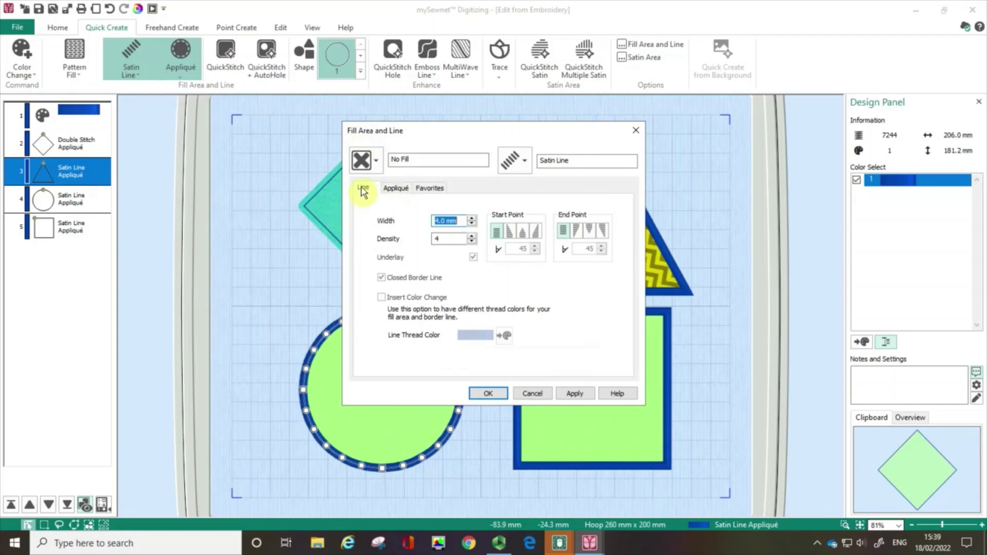
click(400, 189)
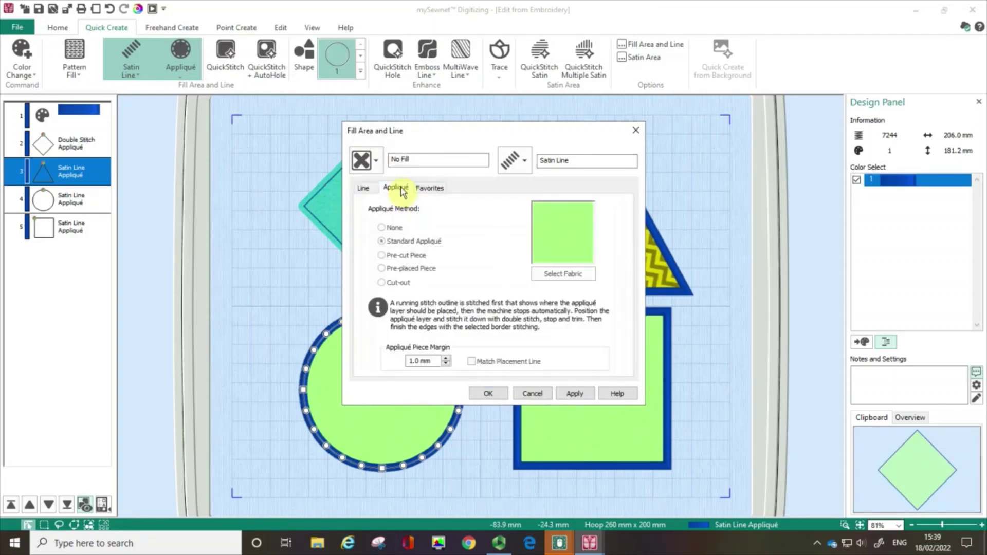
click(401, 284)
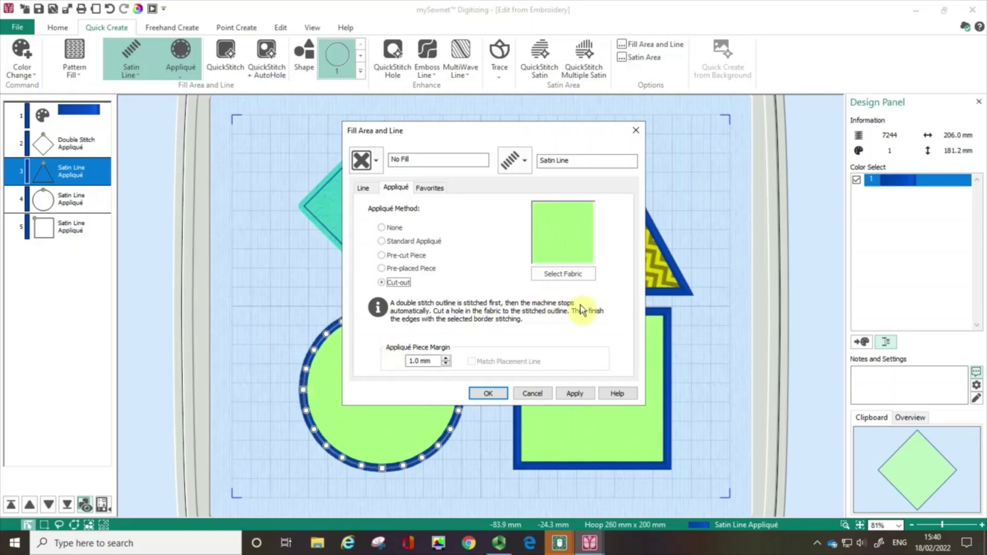
click(559, 167)
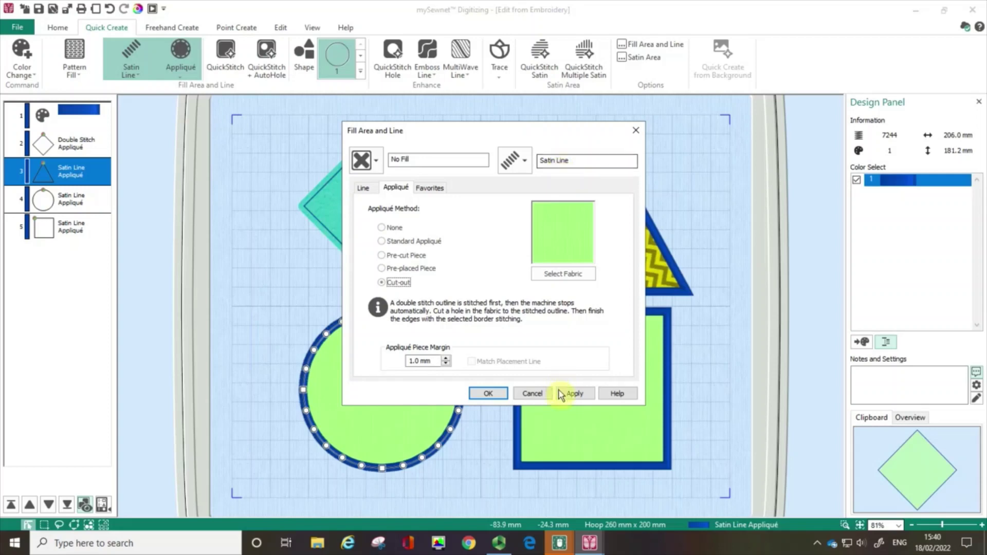
click(566, 275)
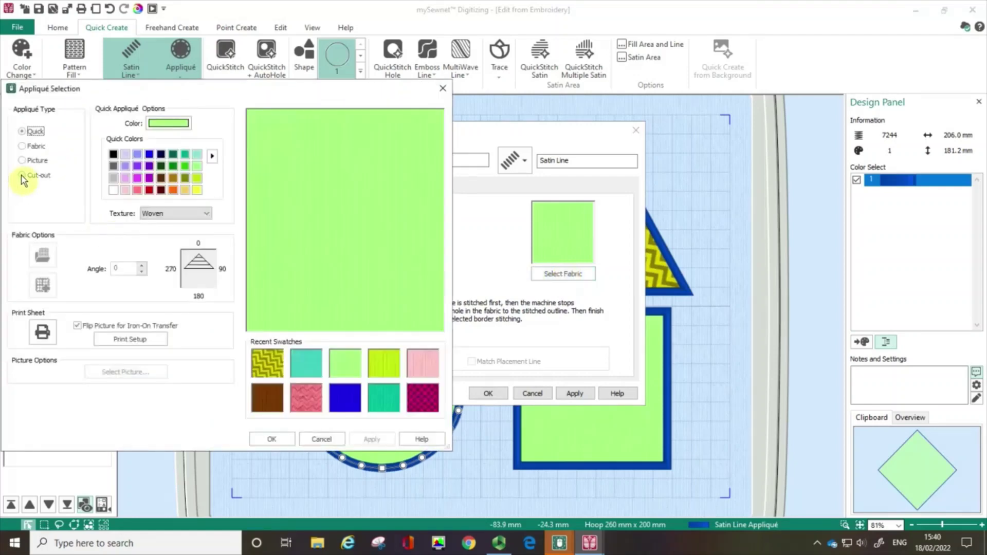
- Apply the Cut-out appliqué to the circle and move the Fill Area and Line dialog right
click(23, 176)
click(394, 240)
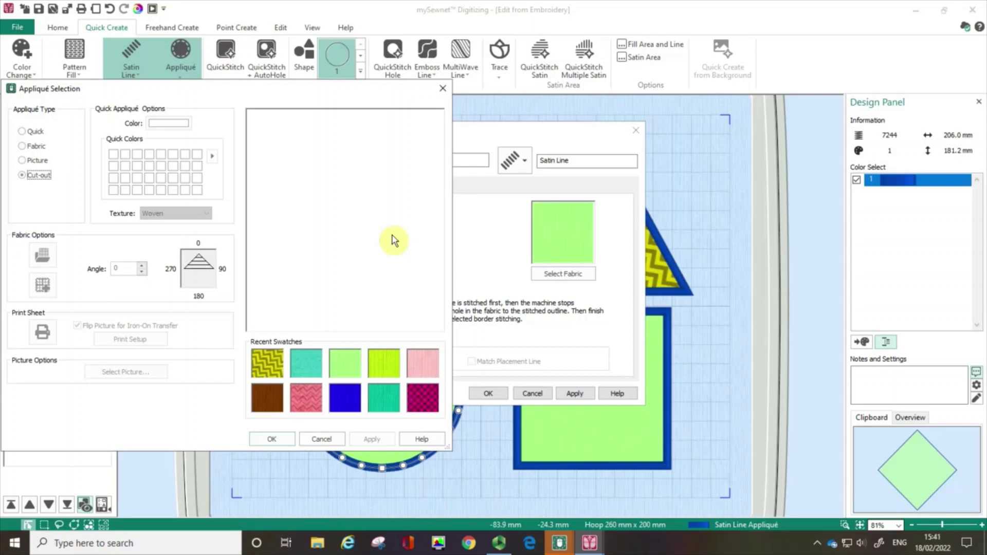
click(270, 440)
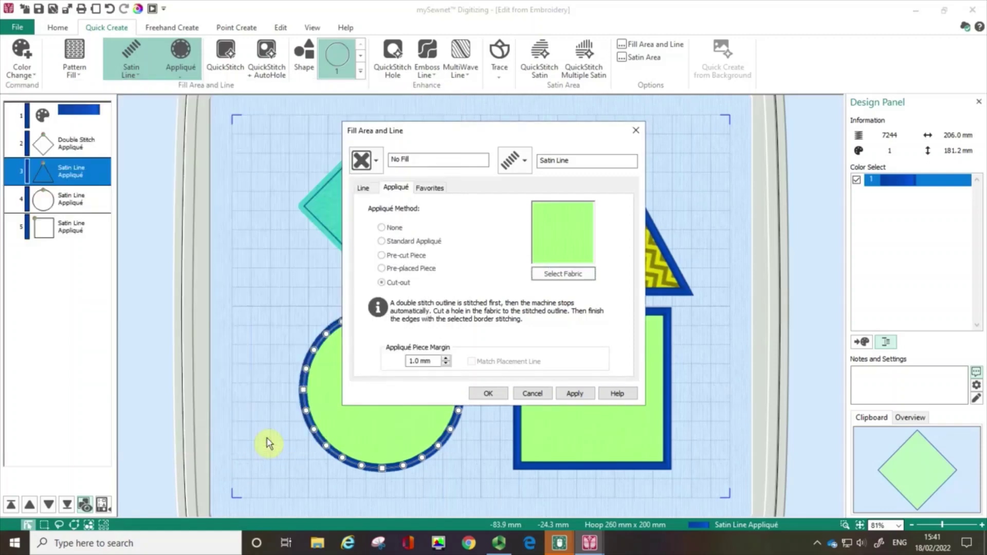
click(576, 396)
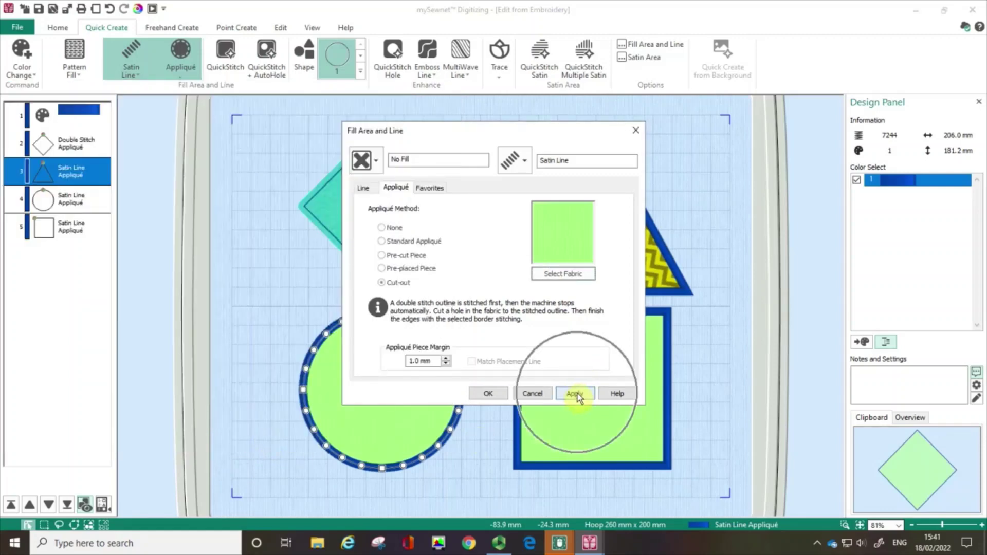
drag(495, 132, 649, 125)
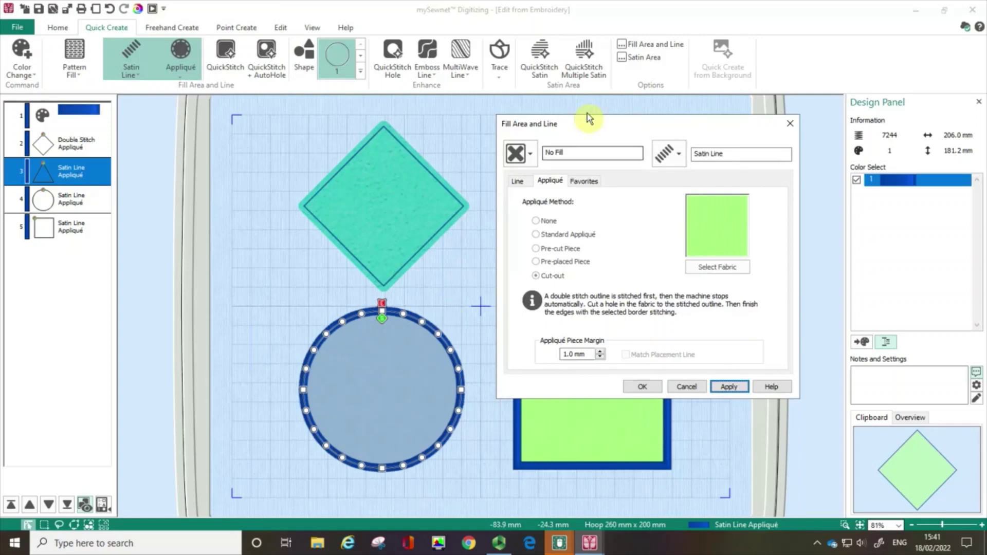
- Close the circle's settings, then set the square to Pre-placed Piece and open its fabric choice
click(643, 387)
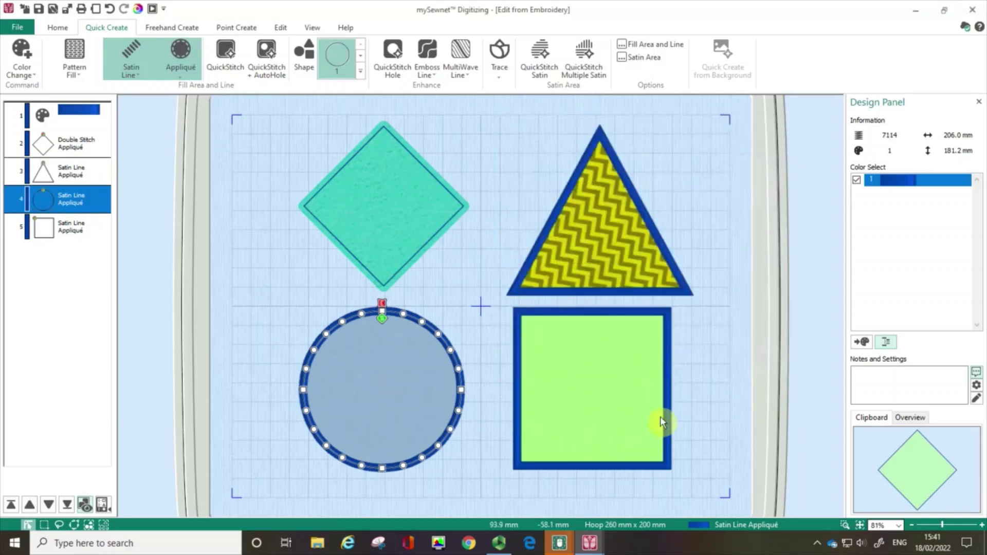
click(665, 409)
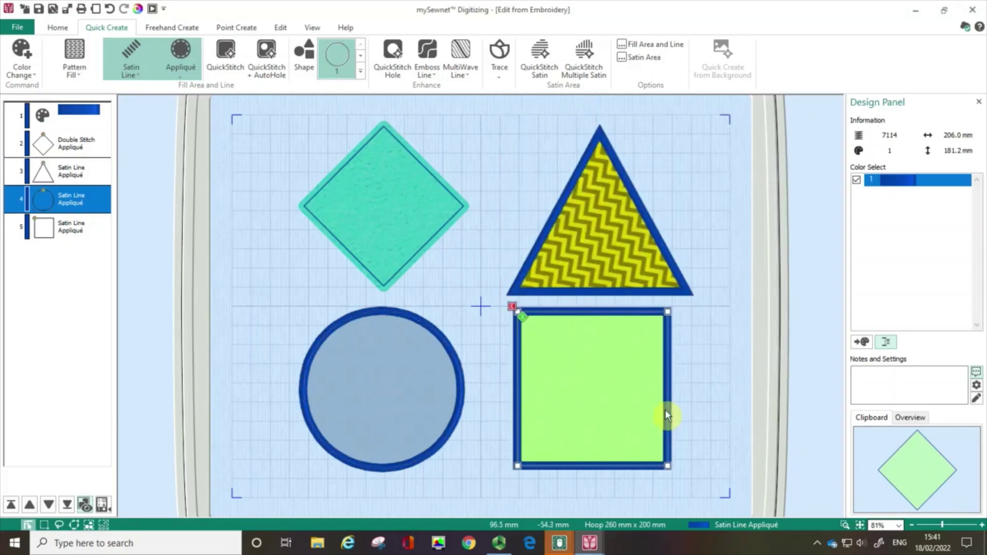
double_click(665, 409)
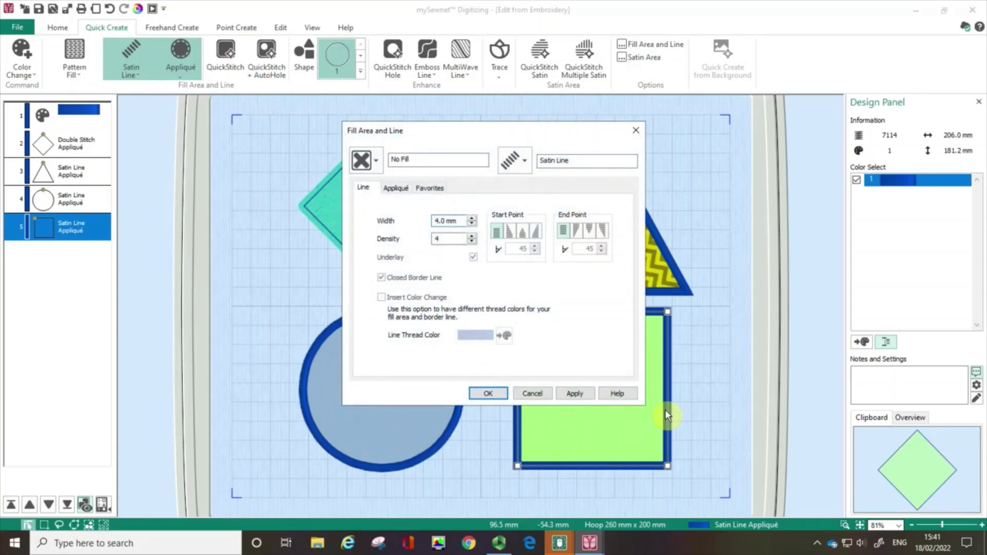
click(395, 190)
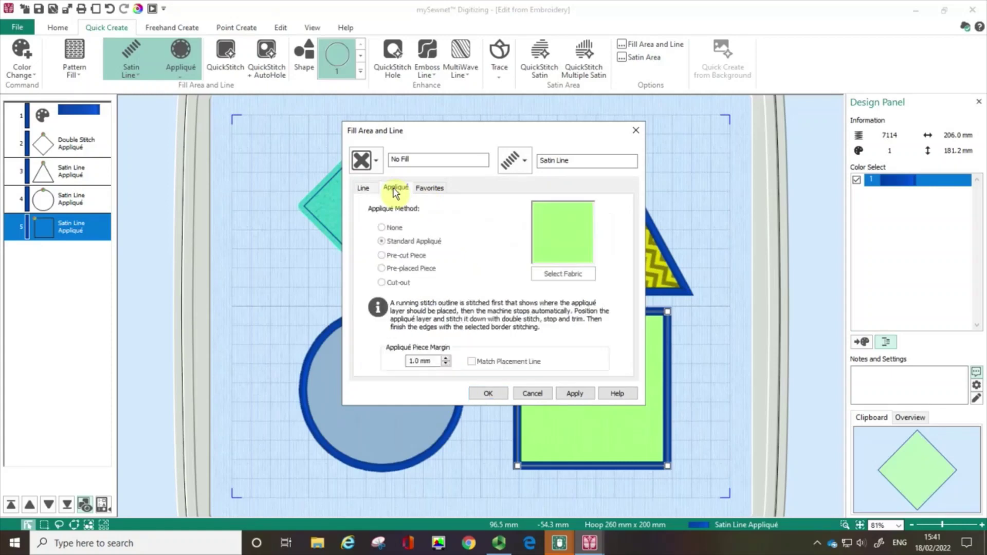
click(387, 271)
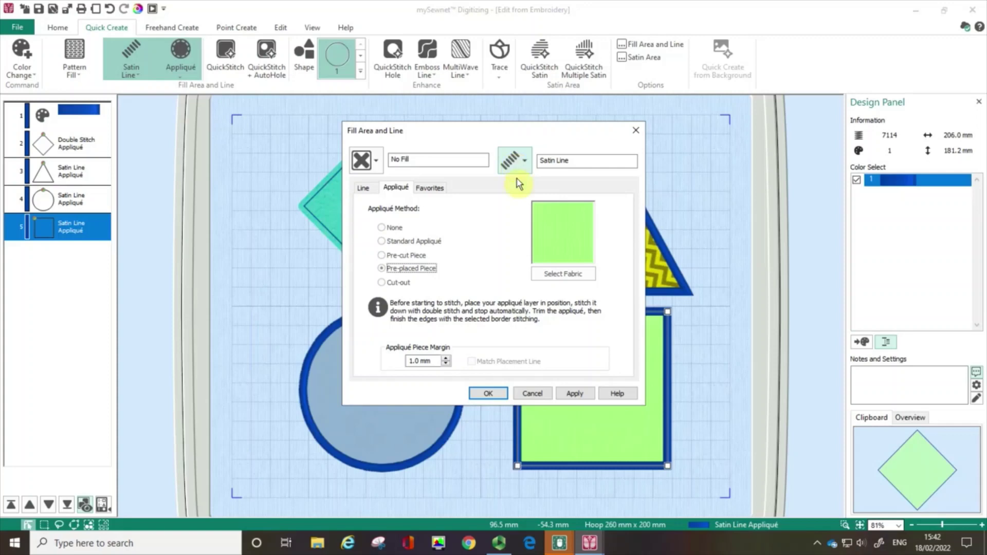
click(568, 275)
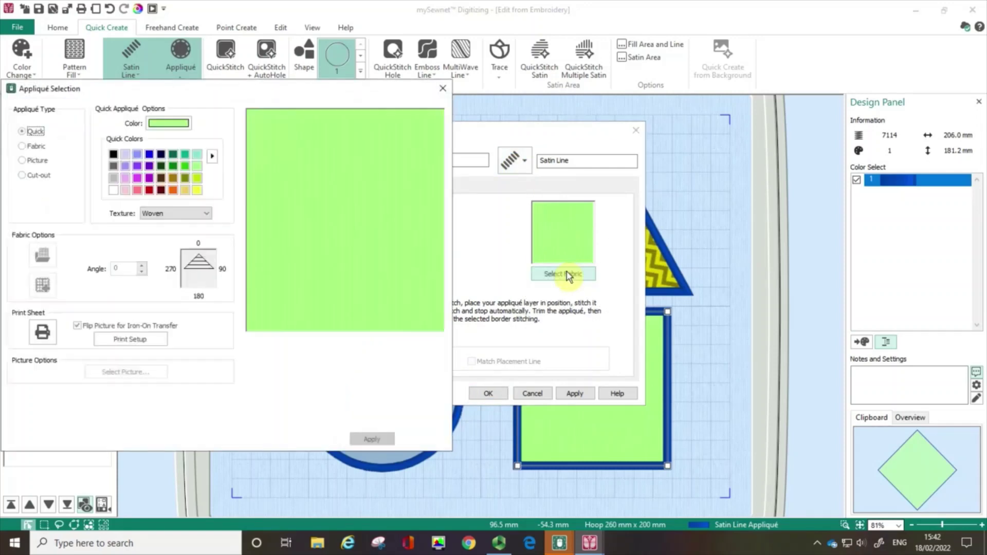
- Choose Picture as the square's appliqué type and open the Load Picture Wizard
click(40, 160)
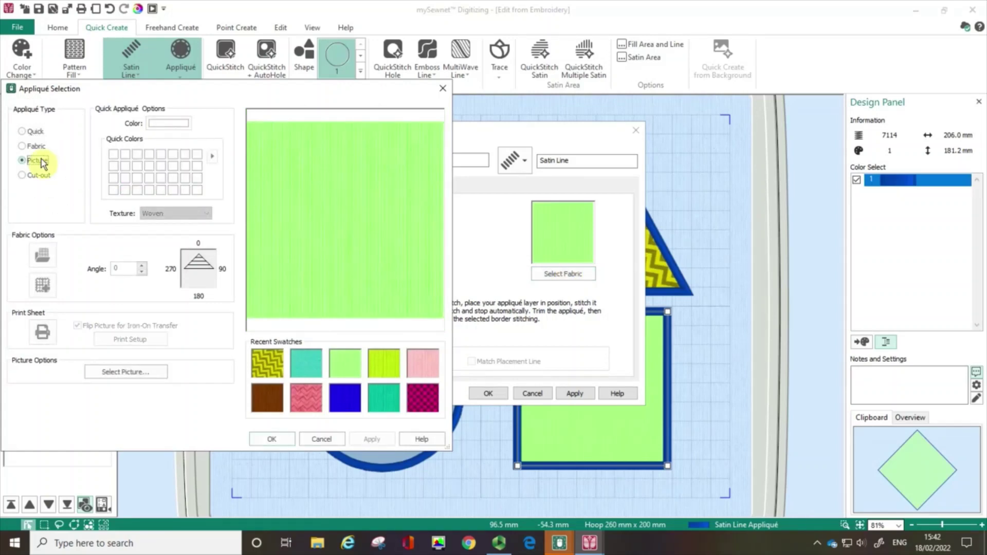
click(105, 379)
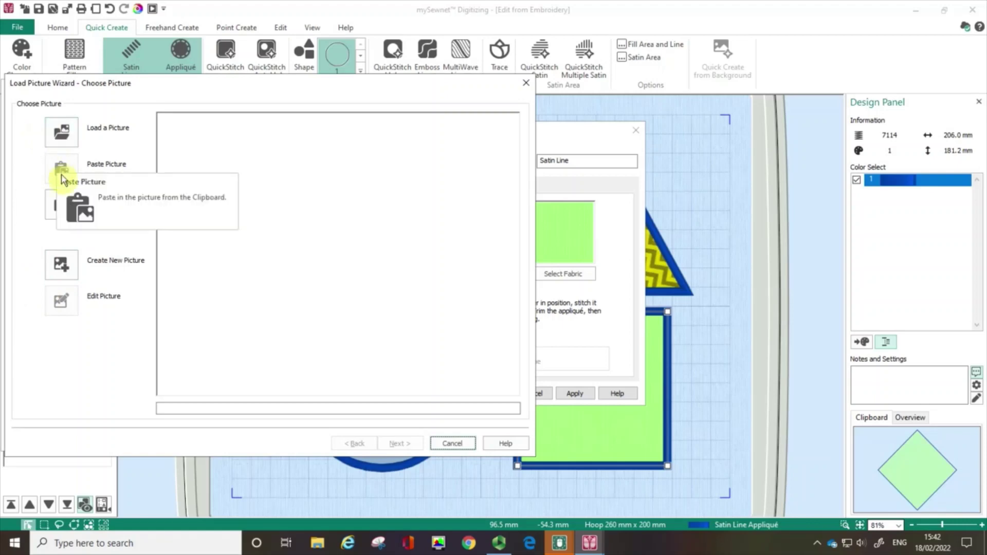
- Load the boy's photo from the demo pictures folder, cropped close to his face
click(60, 135)
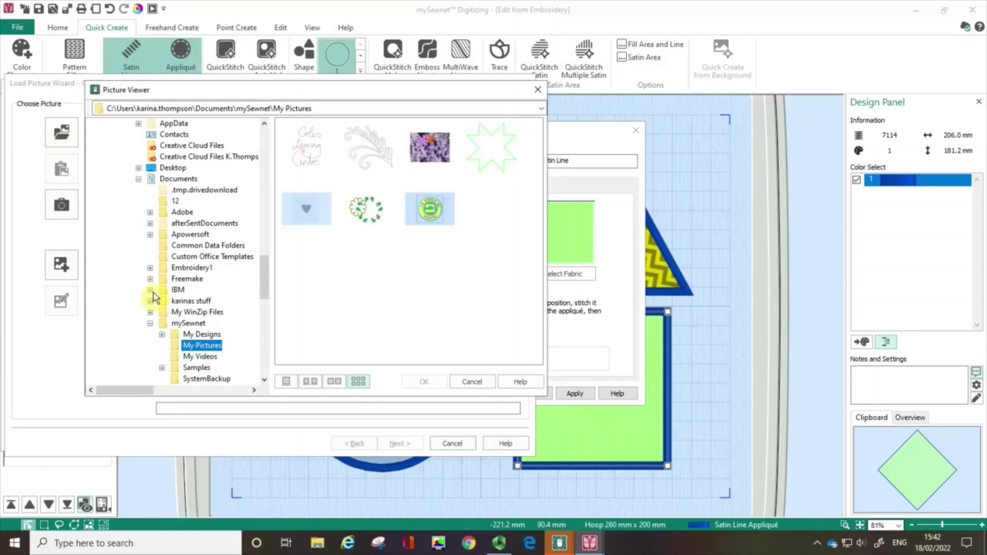
click(361, 149)
double_click(360, 147)
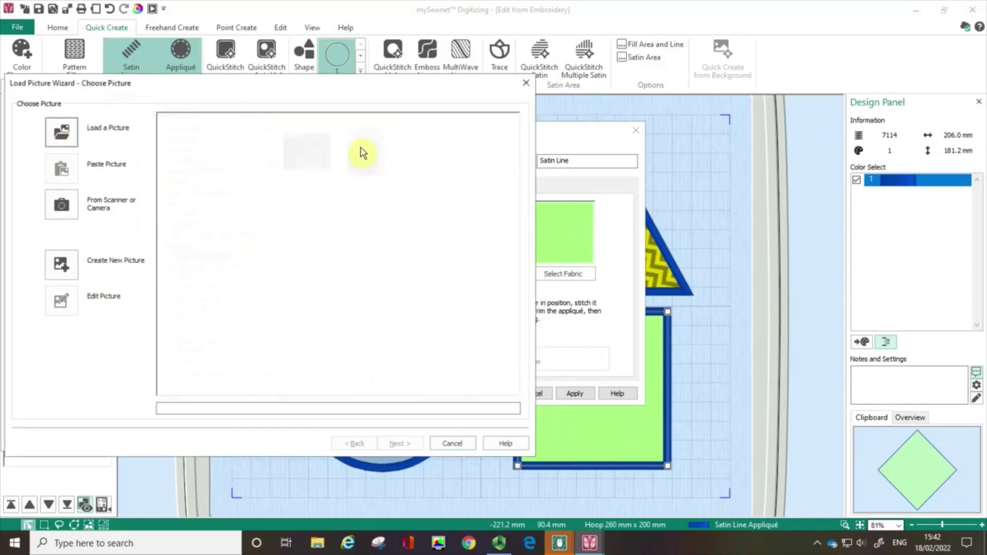
click(401, 444)
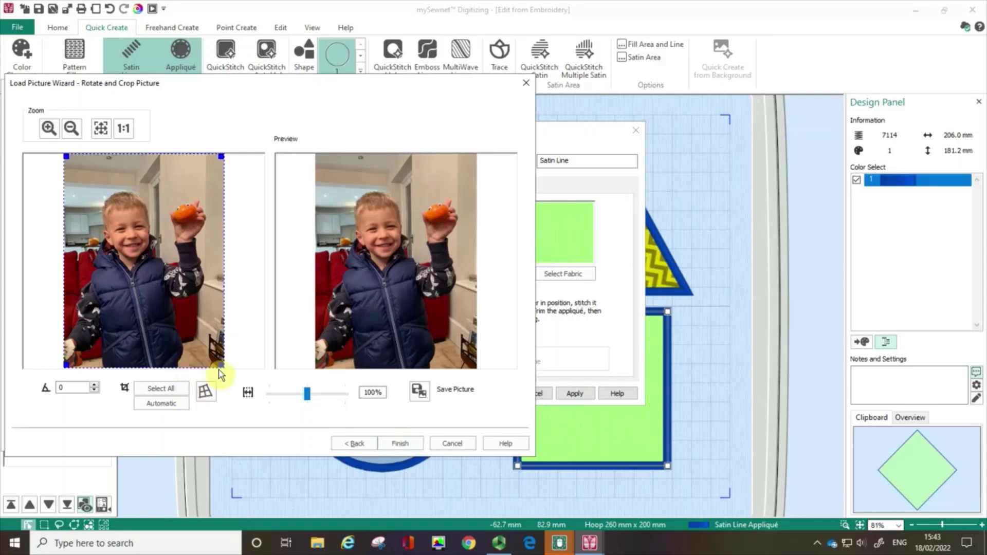
drag(222, 365, 165, 278)
drag(67, 155, 86, 183)
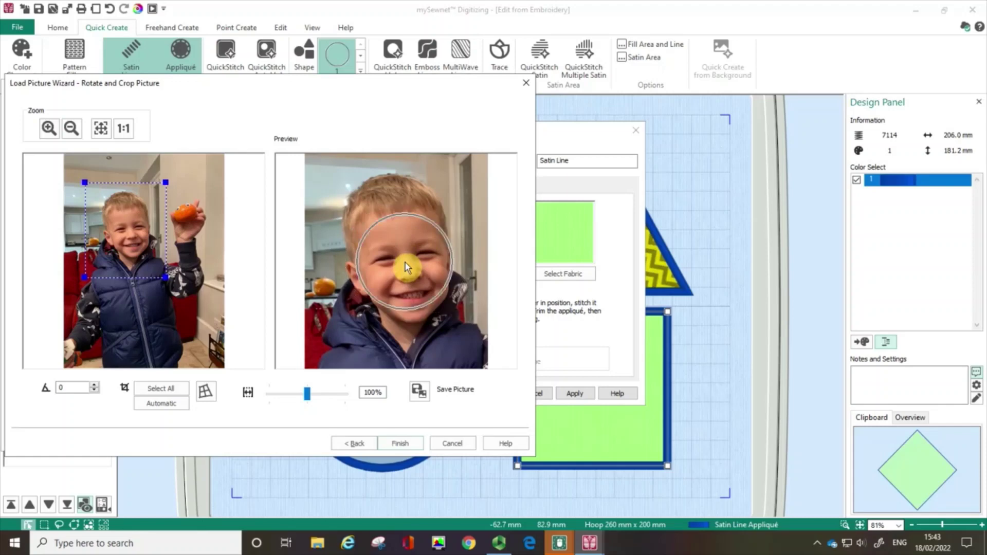
click(401, 444)
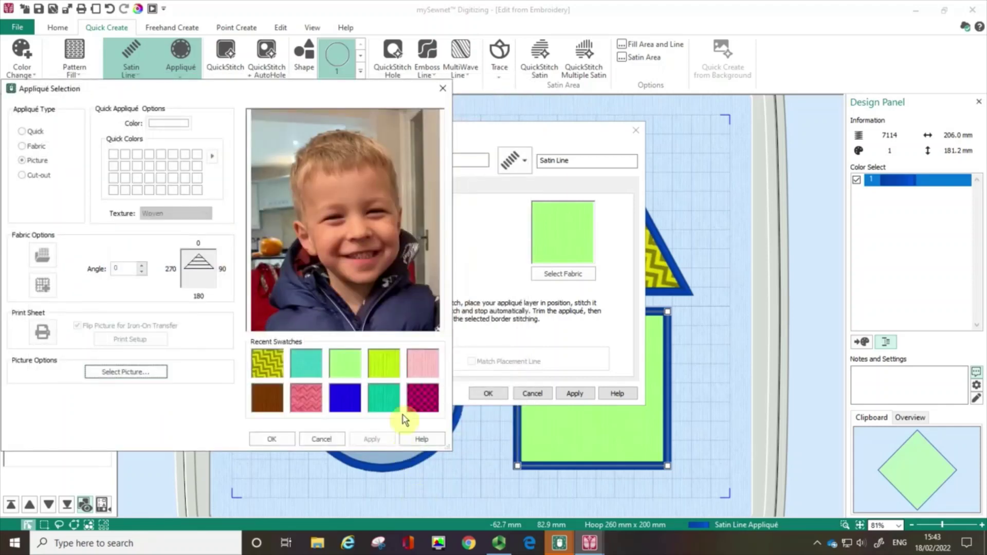
- Accept the cropped photo, apply it to the square, move the dialog left, and reopen Select Fabric
click(396, 260)
click(274, 439)
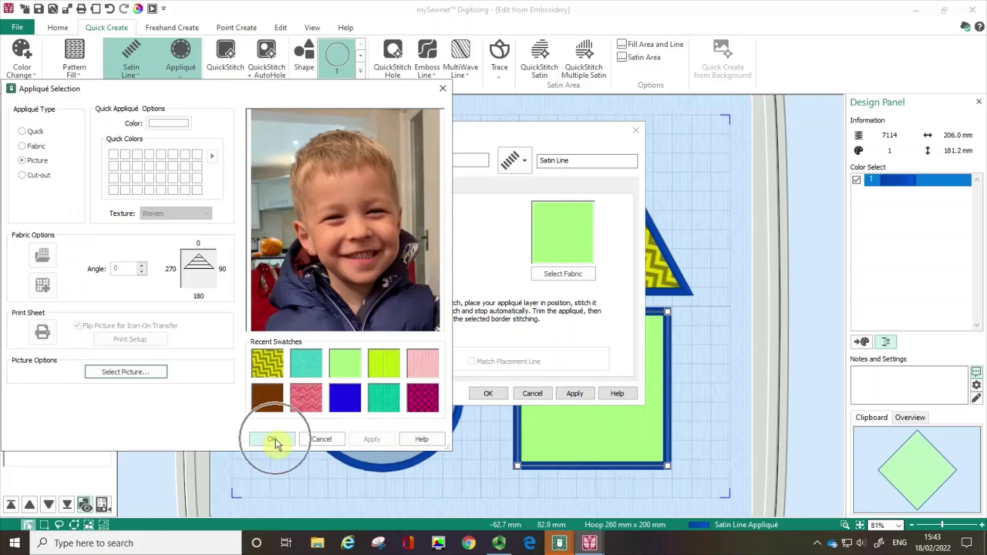
click(574, 230)
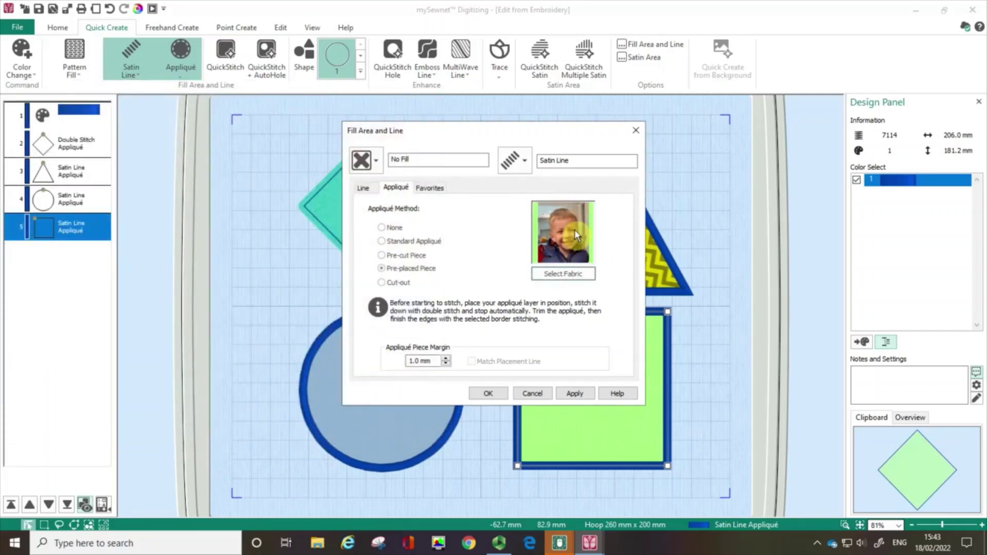
click(575, 394)
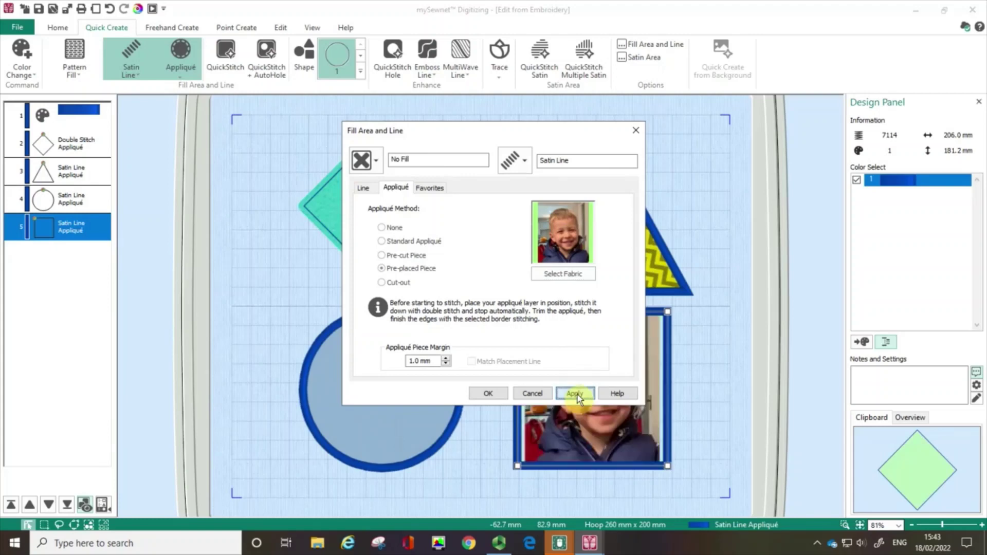
drag(508, 132, 347, 115)
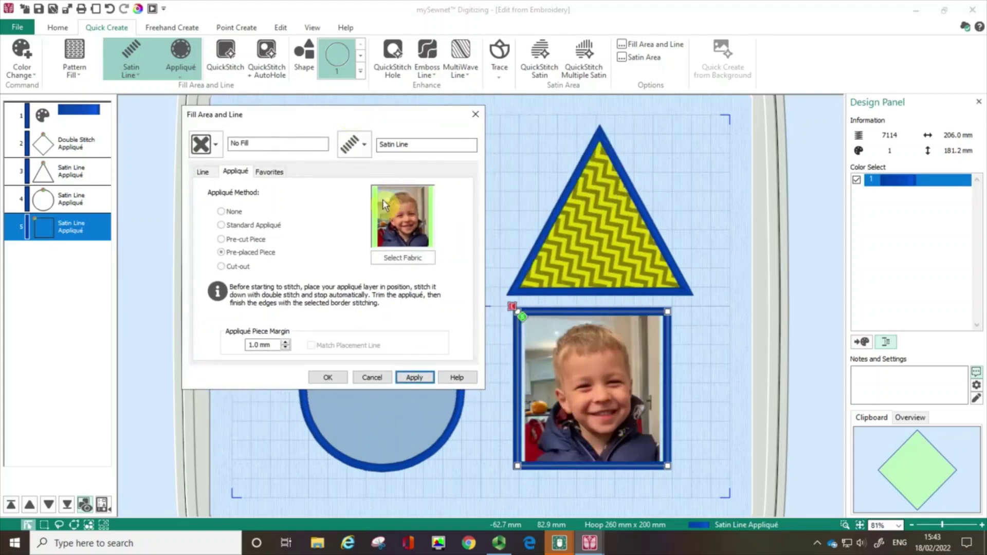
click(373, 224)
click(521, 400)
- Switch the square to the Fabric type and start a new background fabric from the boy's photo
click(392, 262)
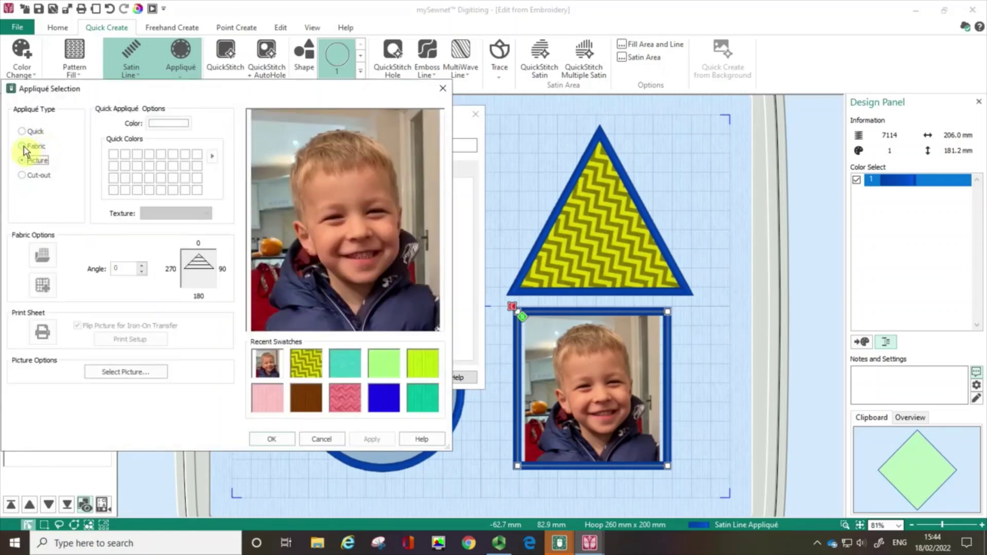
click(24, 146)
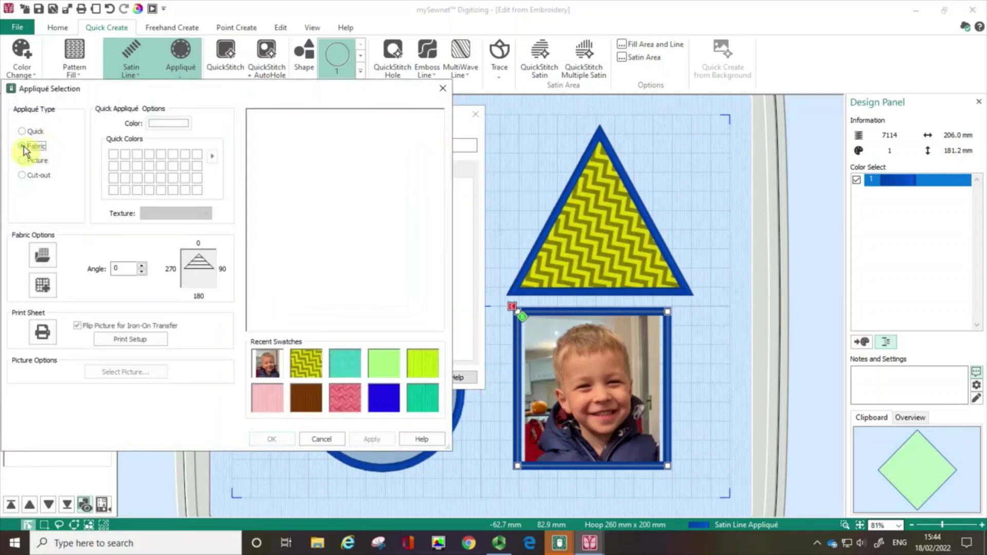
click(41, 287)
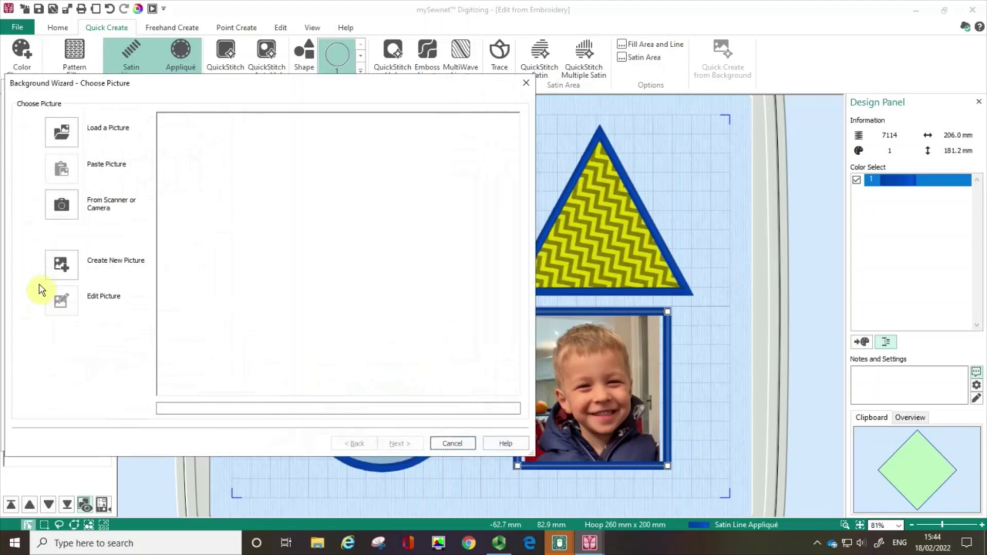
click(58, 136)
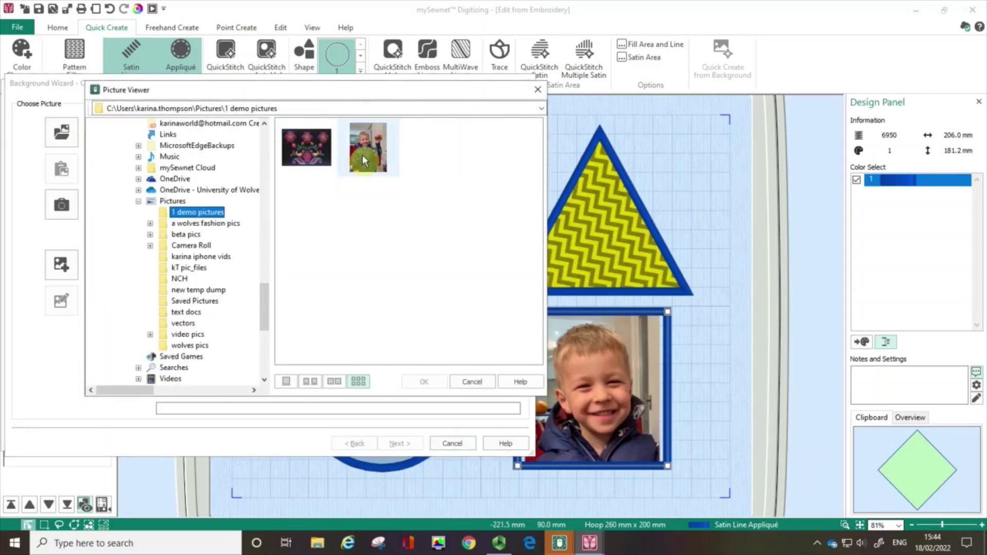
click(362, 155)
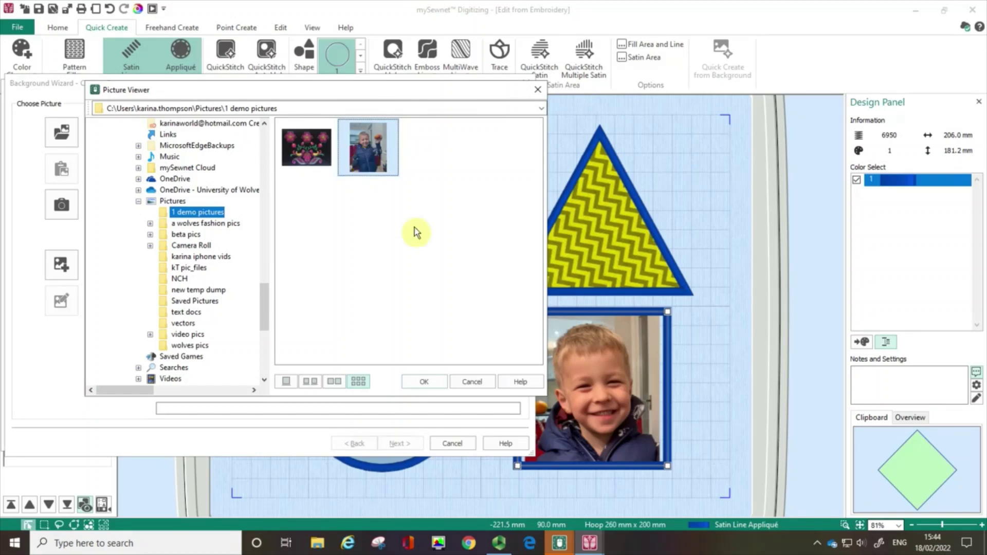
click(420, 383)
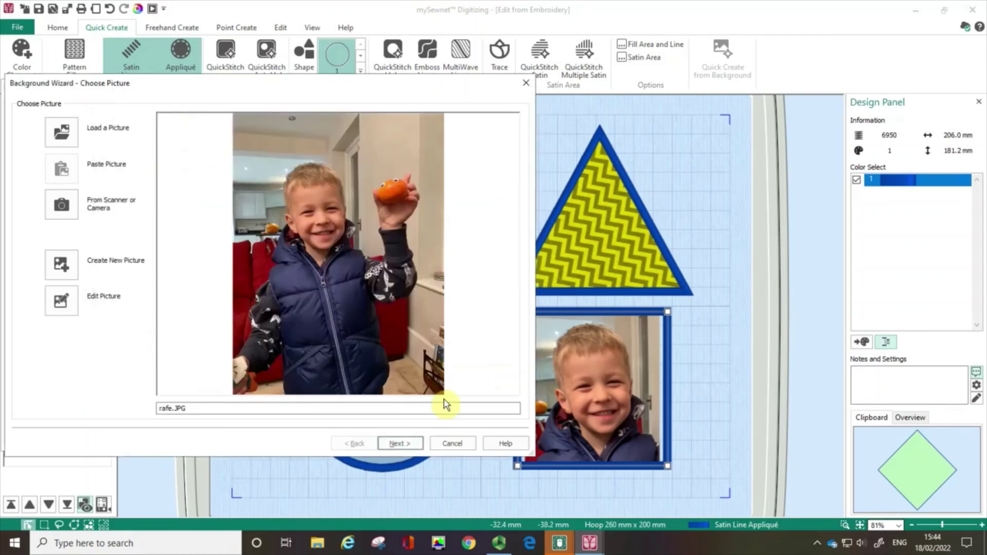
- Crop the background fabric picture to the boy's head and shoulders
click(411, 446)
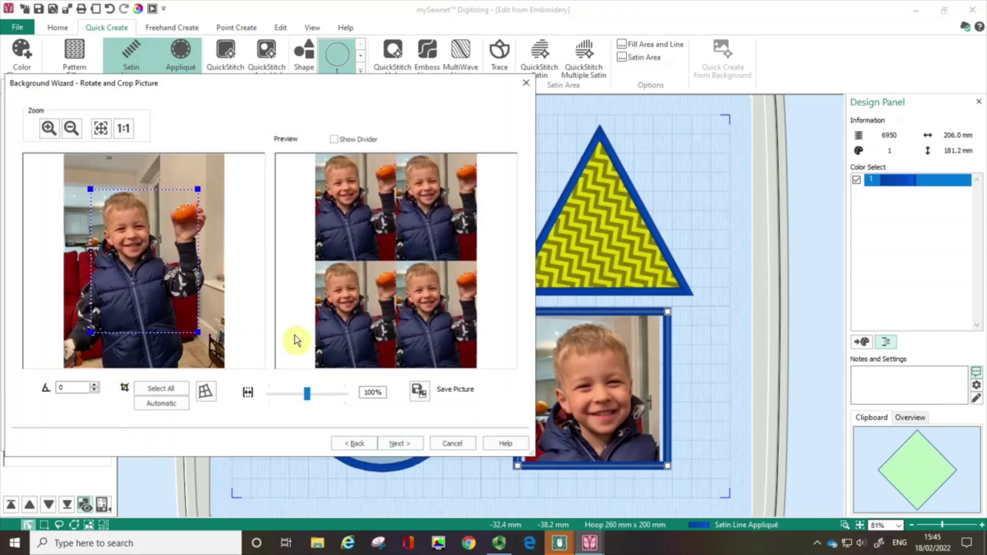
click(408, 309)
click(409, 307)
drag(198, 332, 170, 272)
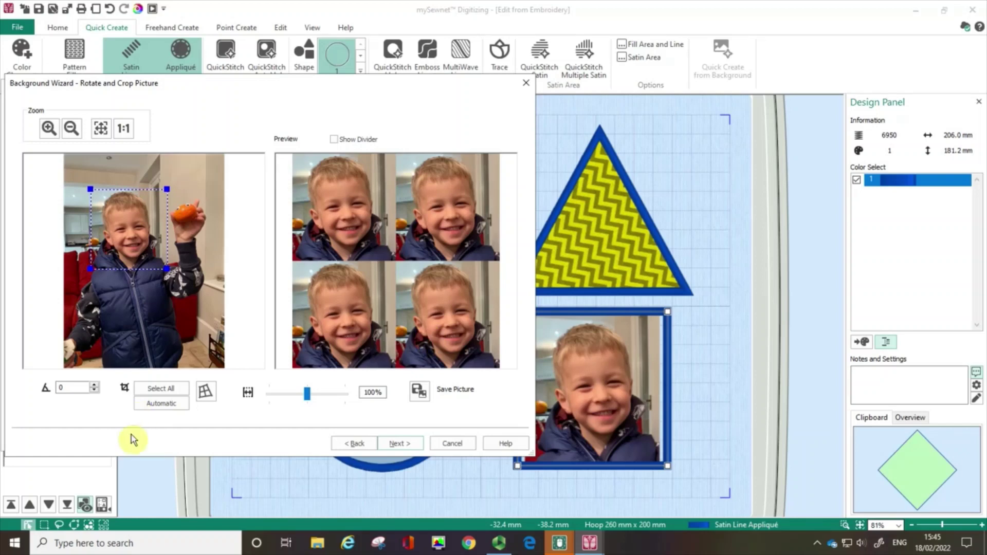
click(400, 445)
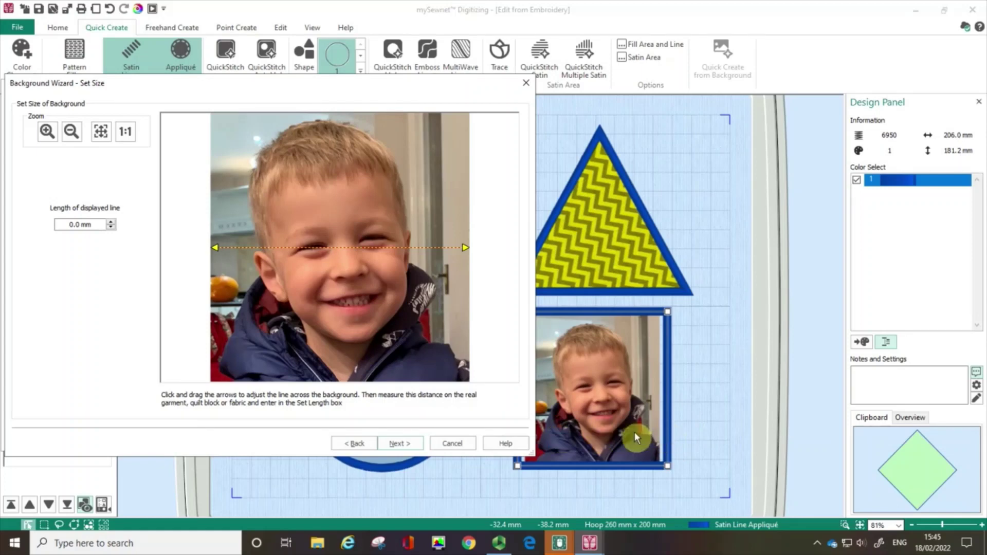
- Set the fabric's measured line length to 77 mm
click(73, 226)
key(BackSpace)
key(BackSpace)
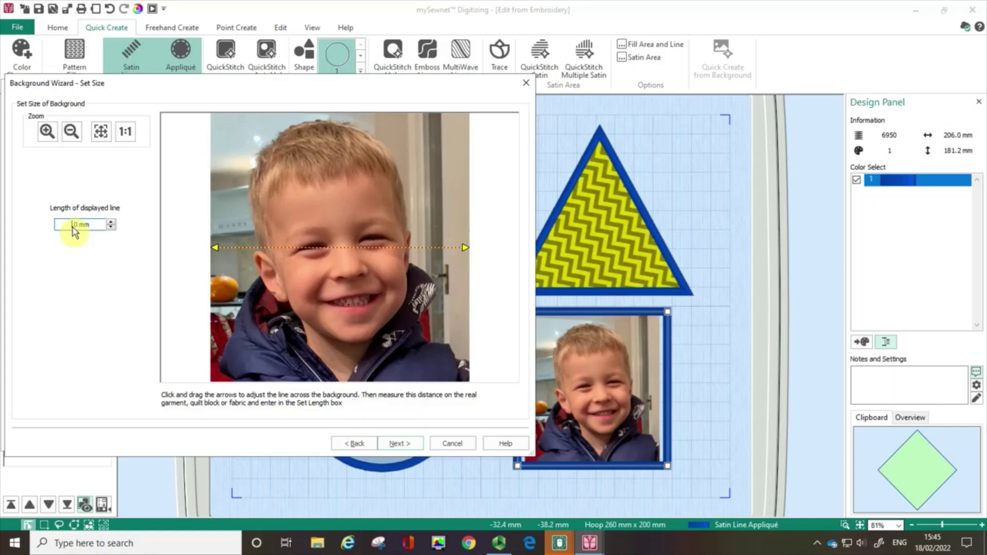
text(77)
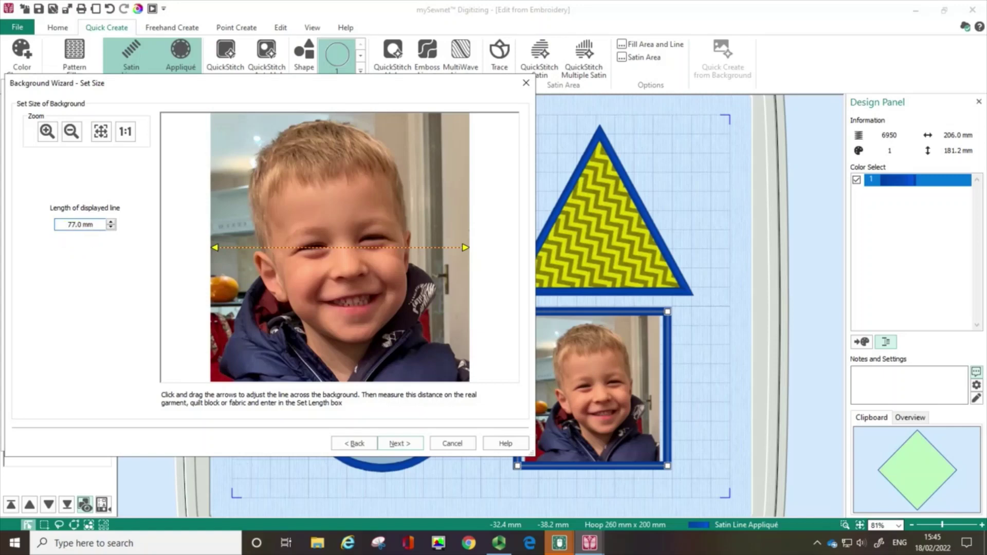
click(396, 448)
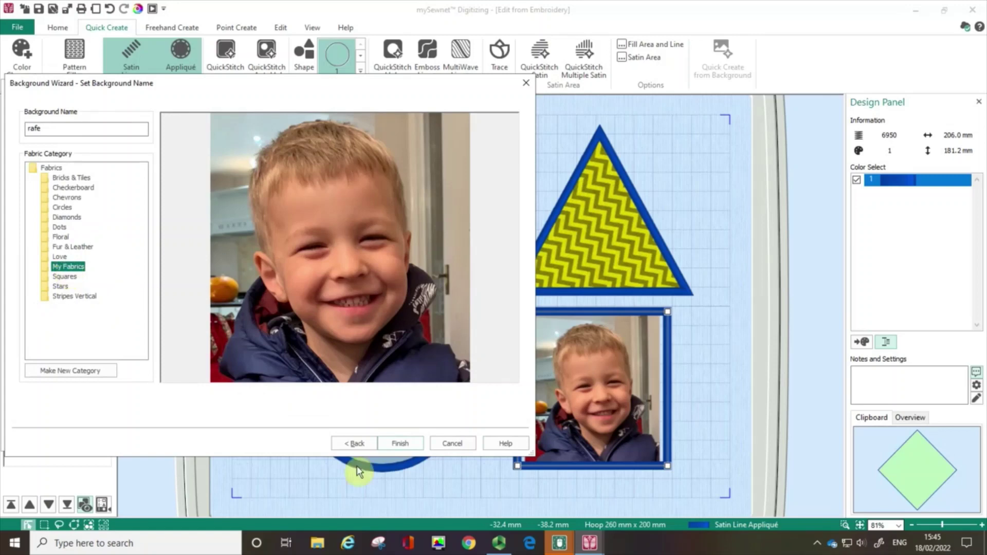
- Finish the new photo fabric, apply it to the square, and shift it so one face fills the square
click(401, 445)
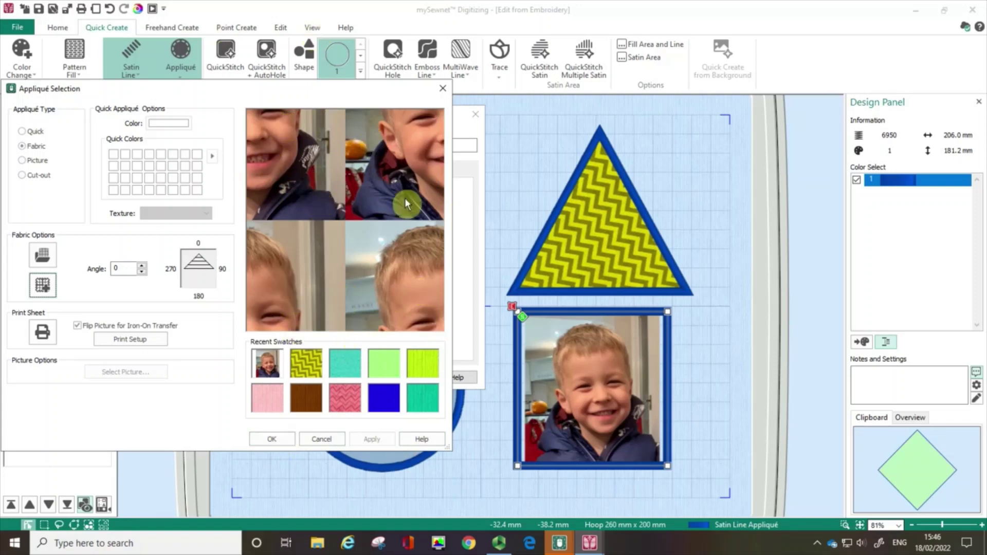
click(272, 439)
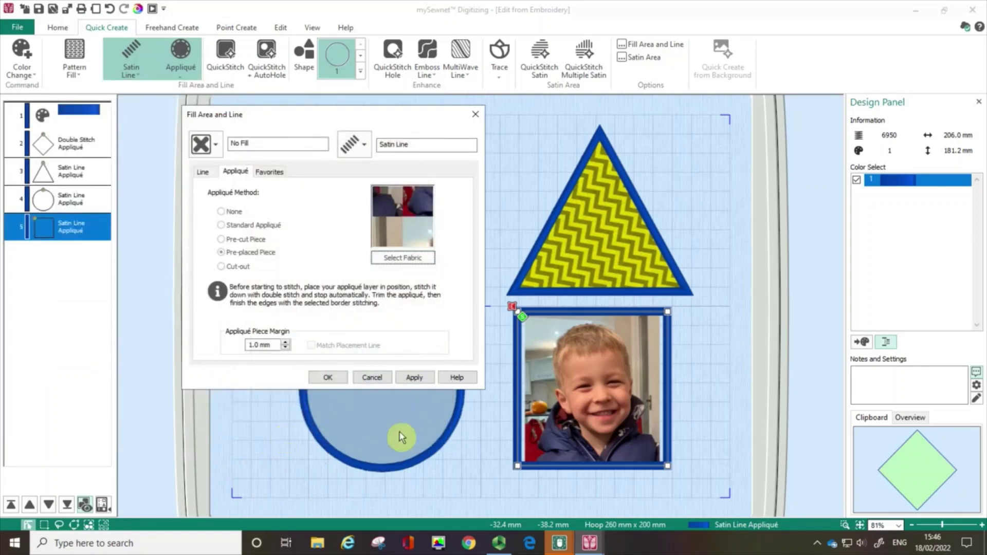
click(420, 379)
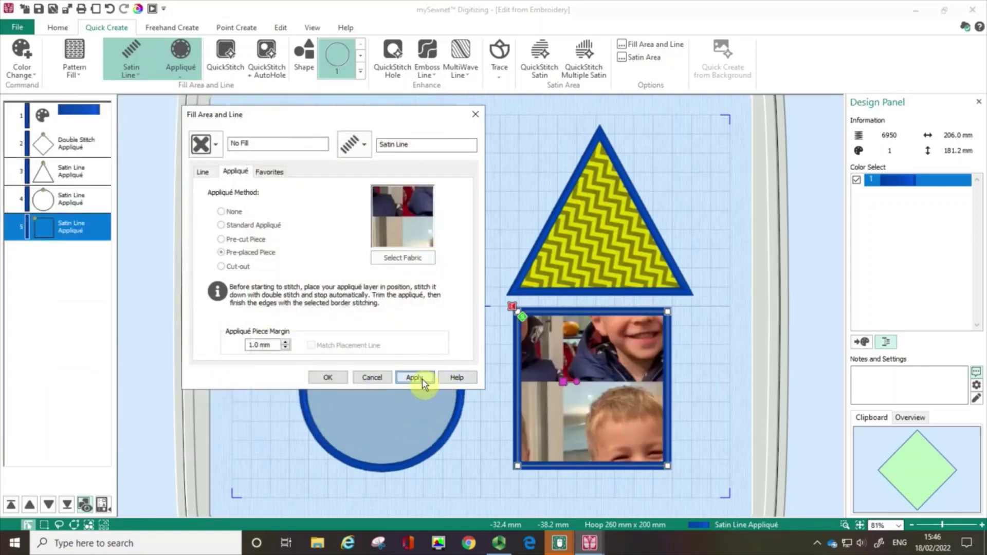
click(564, 382)
click(328, 378)
click(328, 378)
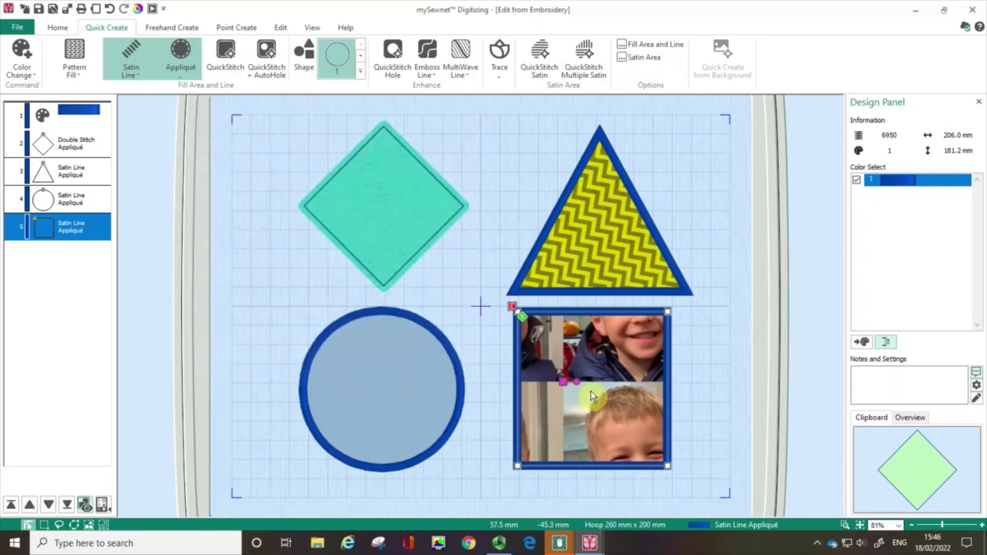
click(563, 382)
drag(564, 381, 516, 311)
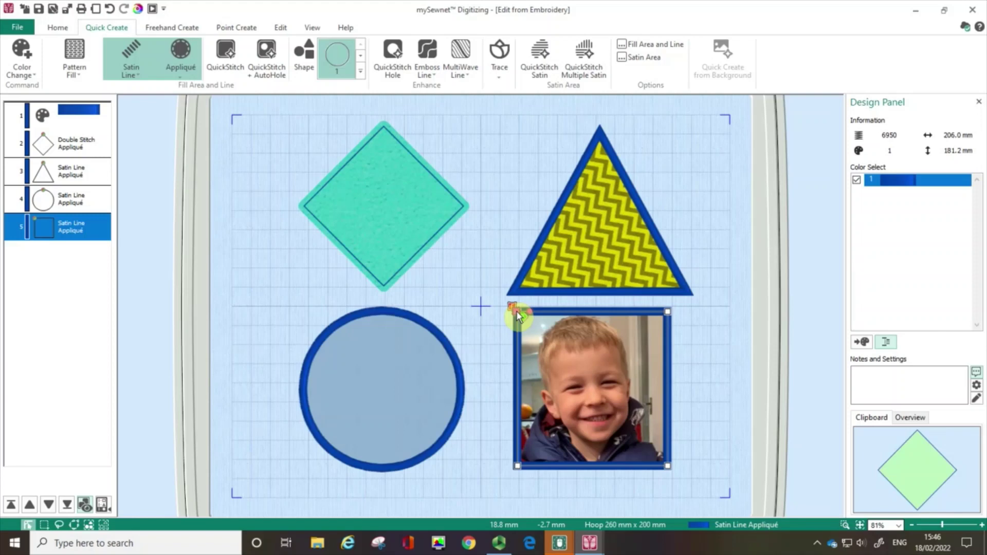
- Reopen layer 5's Appliqué properties and open the square's fabric selection
right_click(62, 227)
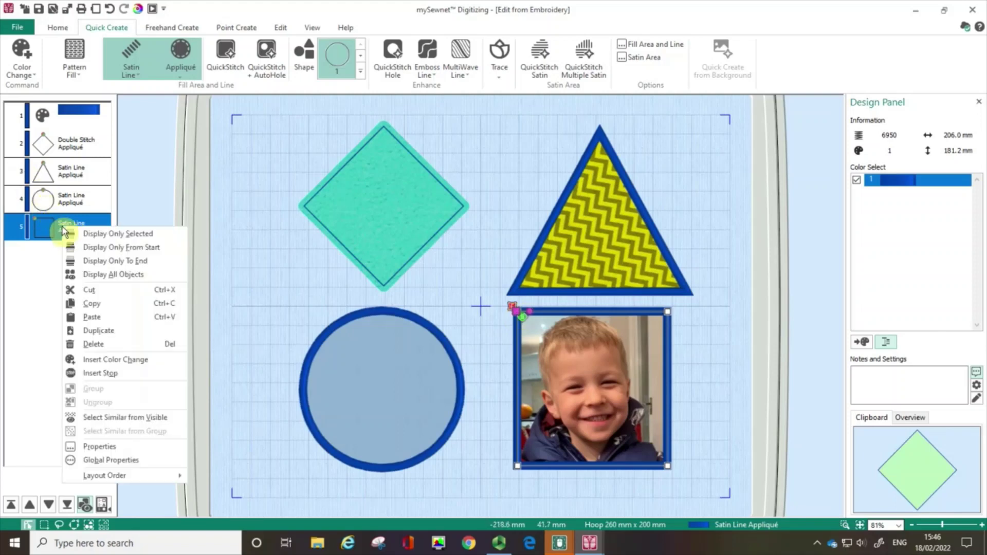
click(116, 448)
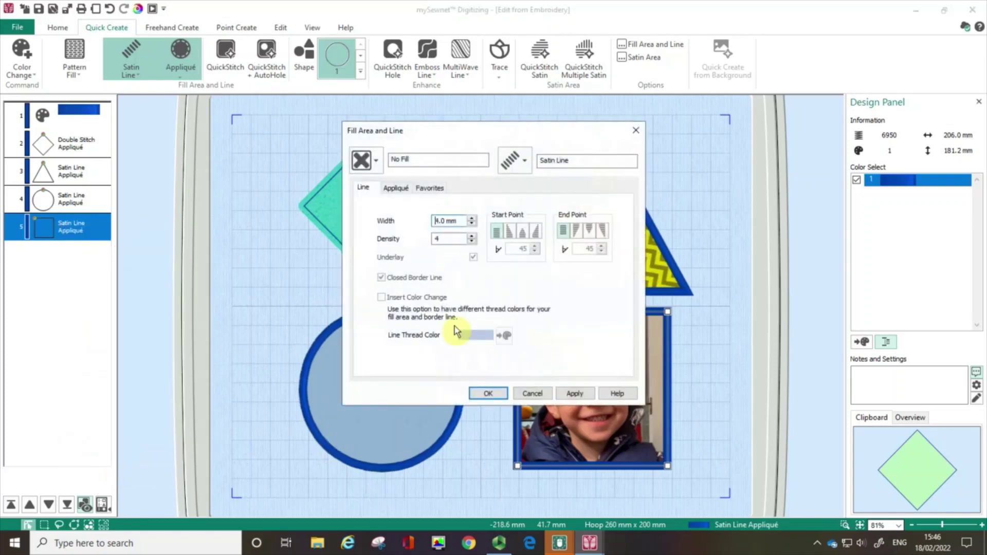
click(396, 188)
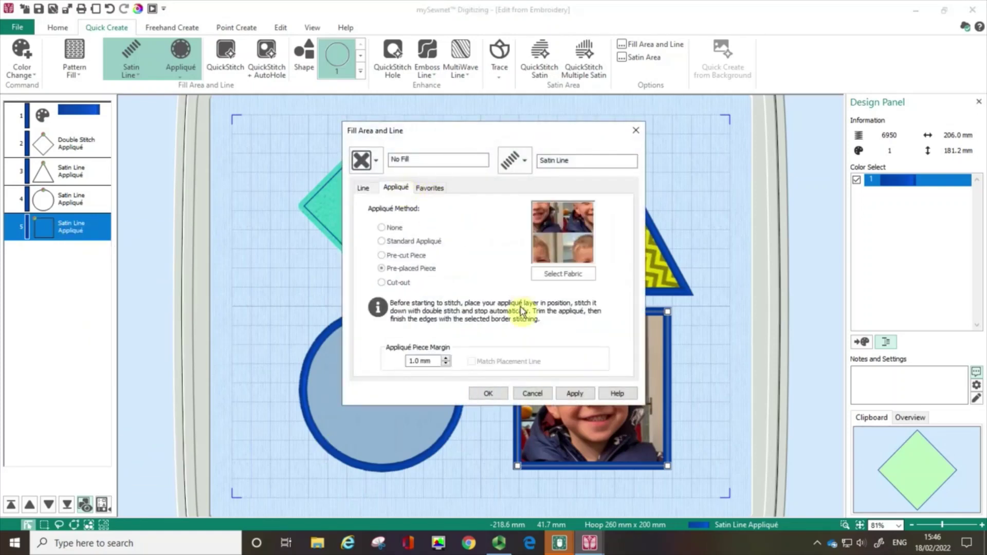
click(581, 272)
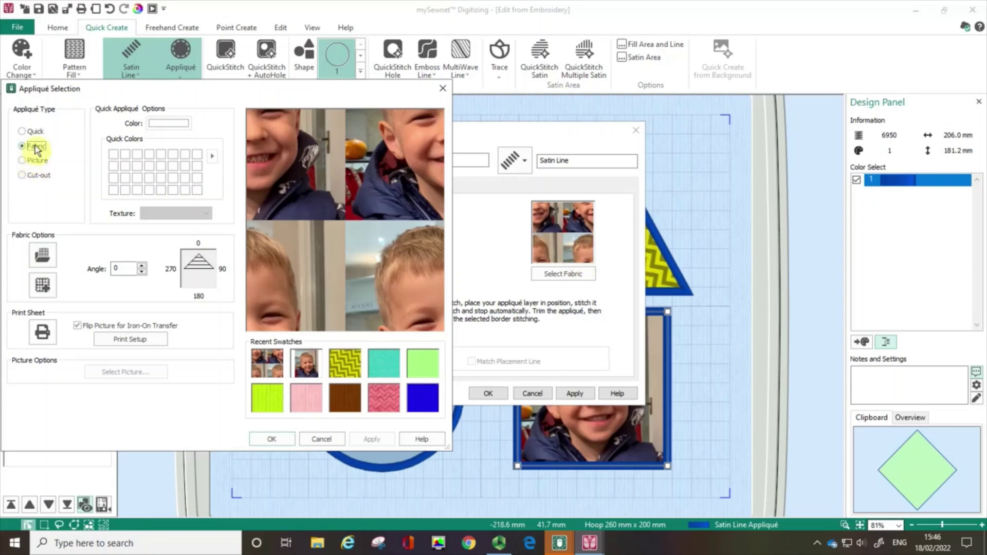
- Start another new background fabric and load the boy's photo into the wizard
click(43, 283)
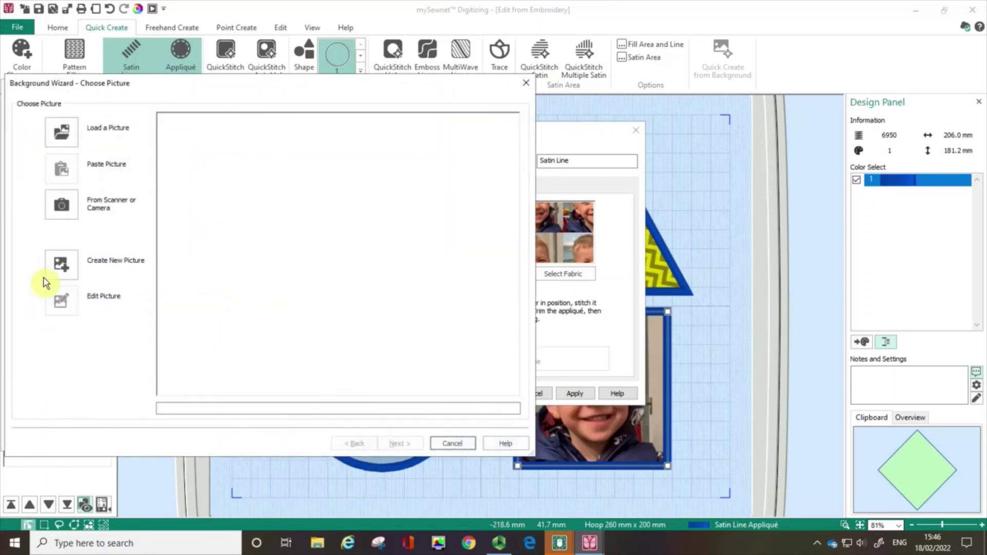
click(61, 133)
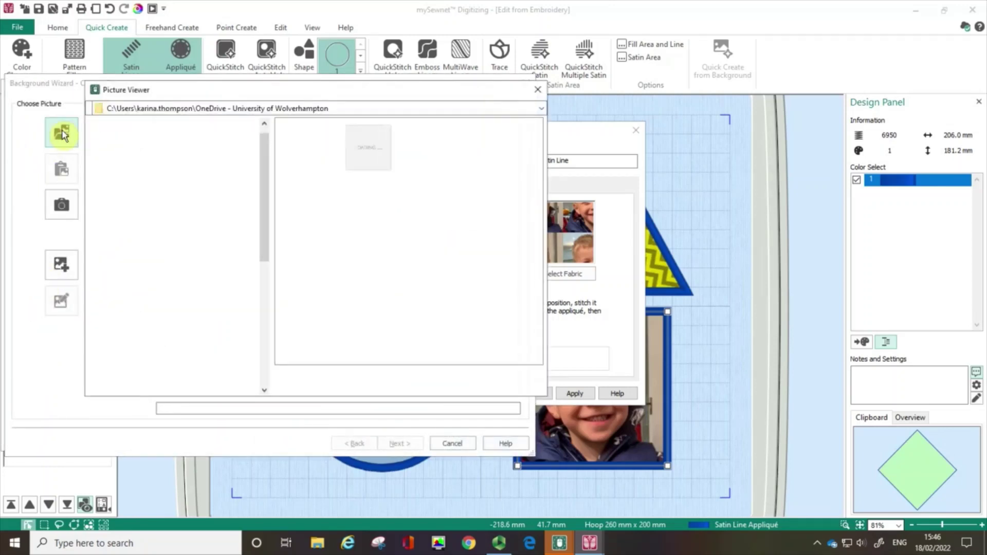
click(379, 150)
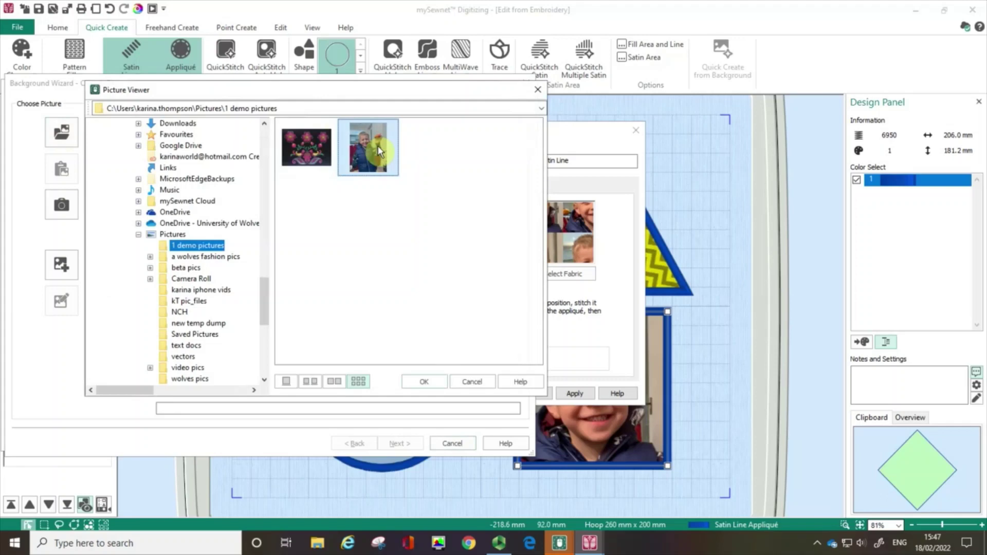
double_click(379, 150)
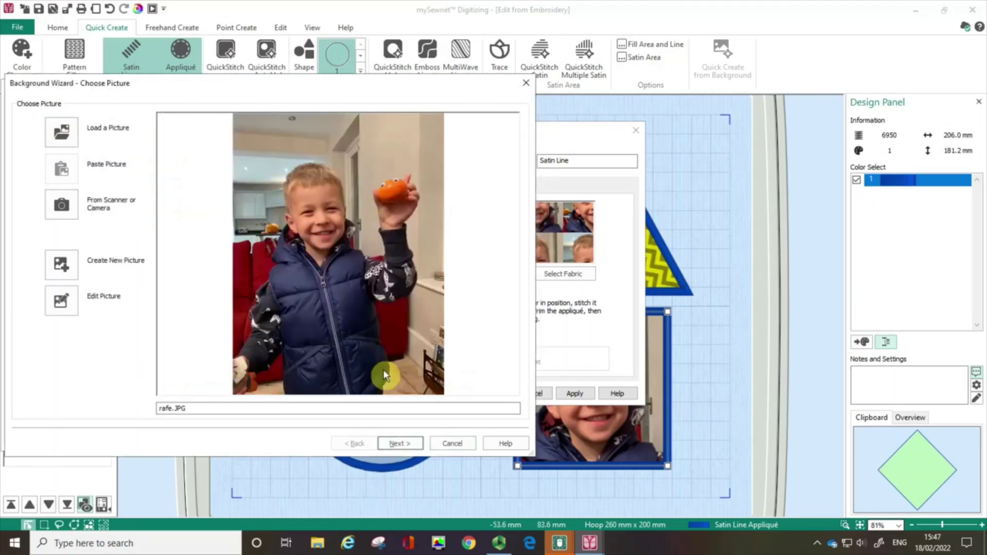
- Crop the photo in the Background Wizard down to the boy's face
click(401, 444)
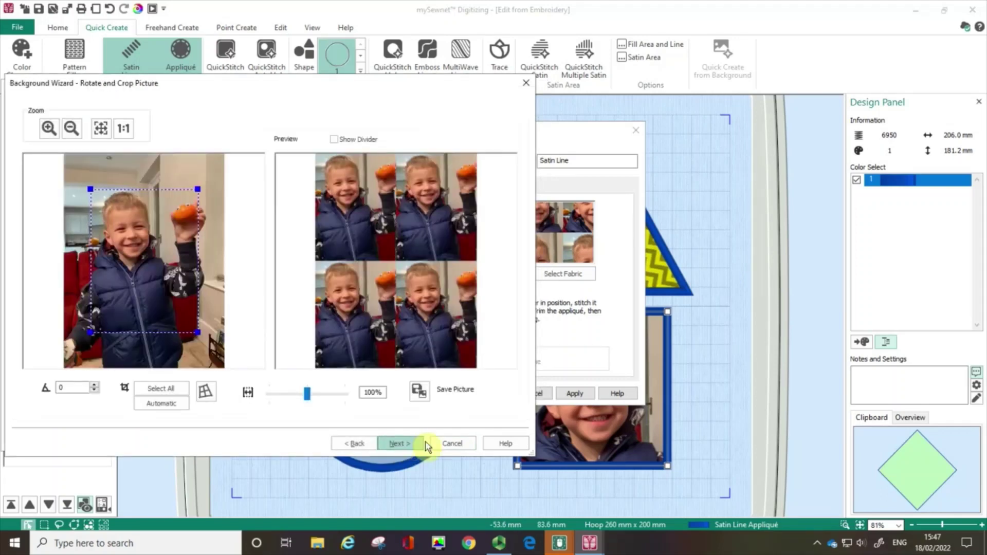
drag(196, 329, 166, 273)
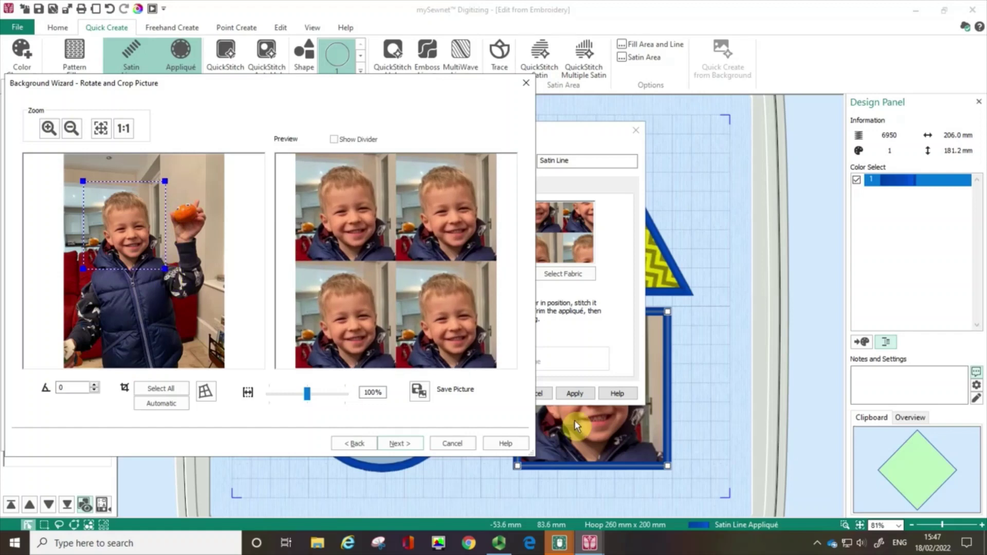
click(392, 447)
click(392, 444)
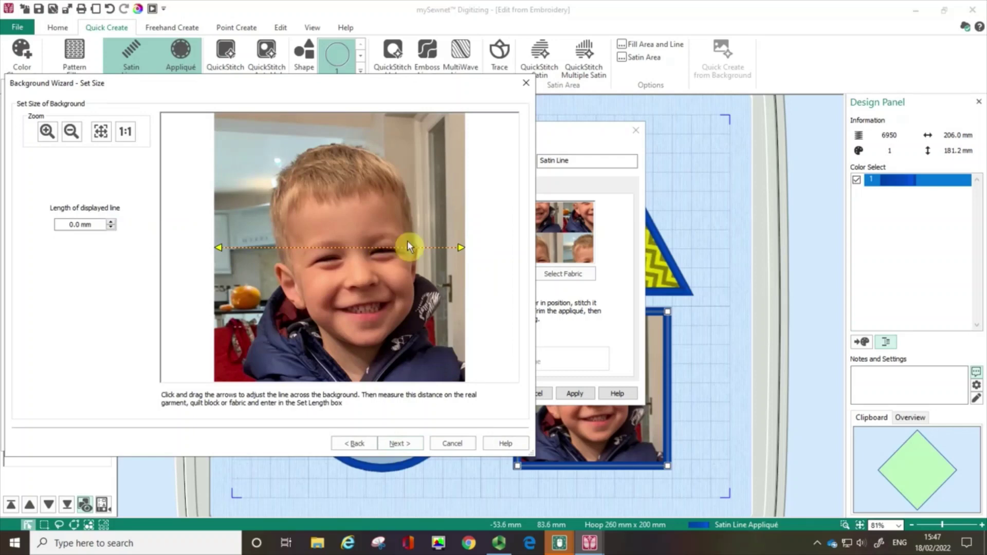
- Set the fabric tile length to 102, finish the new face fabric, and apply it to the square
click(74, 226)
text(10)
text(2)
click(398, 444)
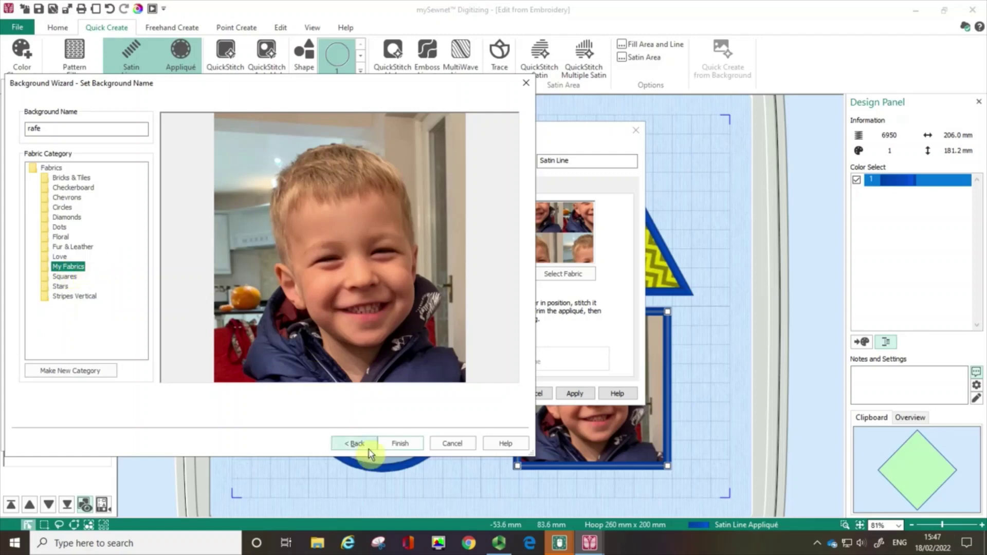
click(391, 444)
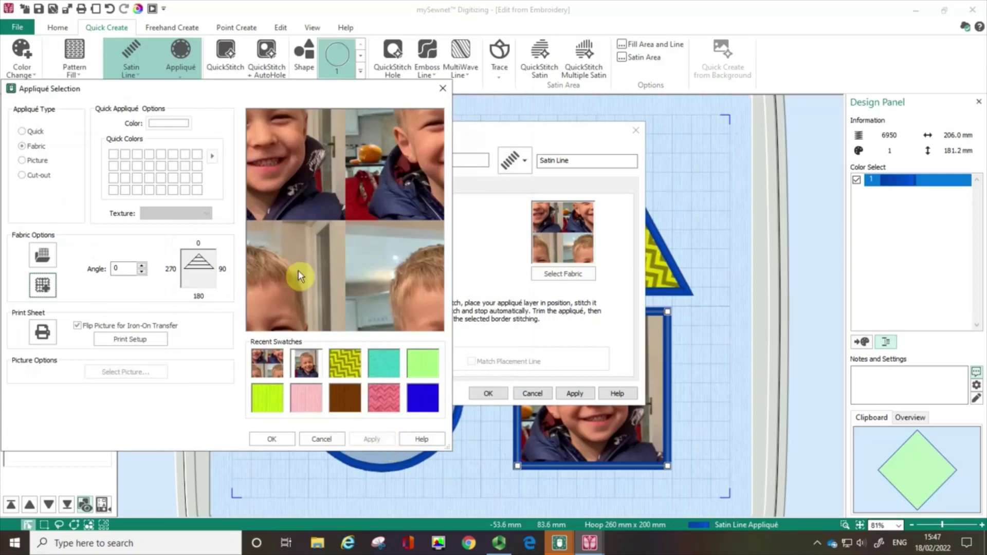
click(273, 440)
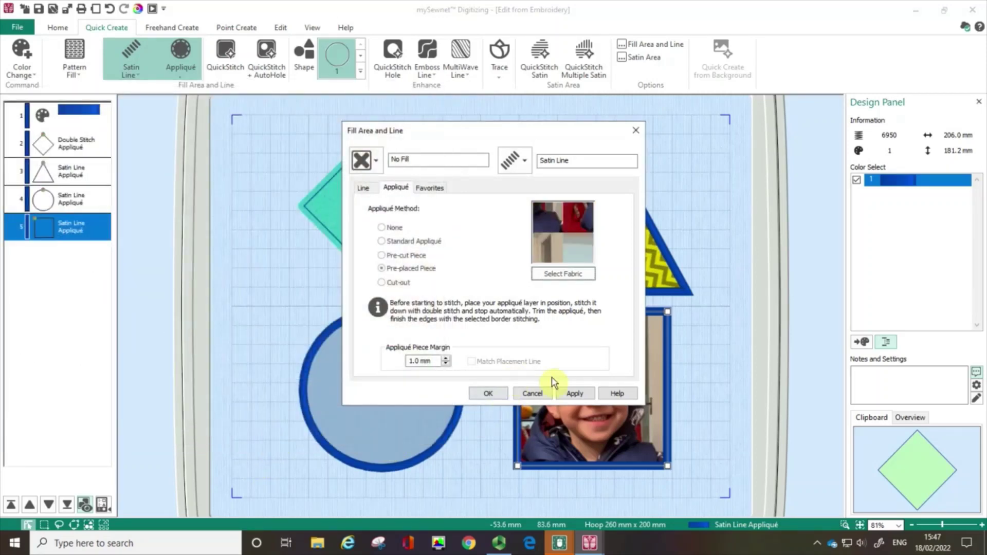
click(578, 393)
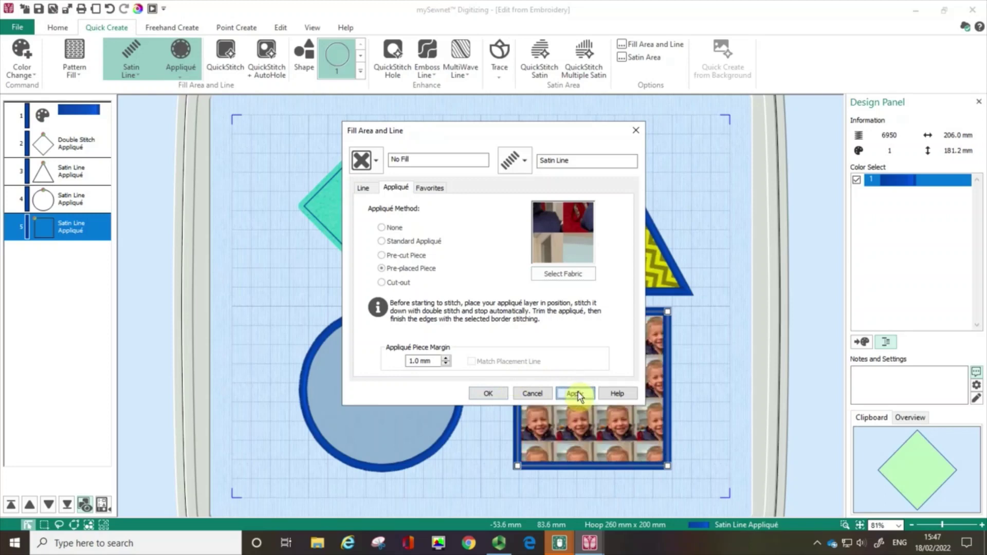
click(493, 393)
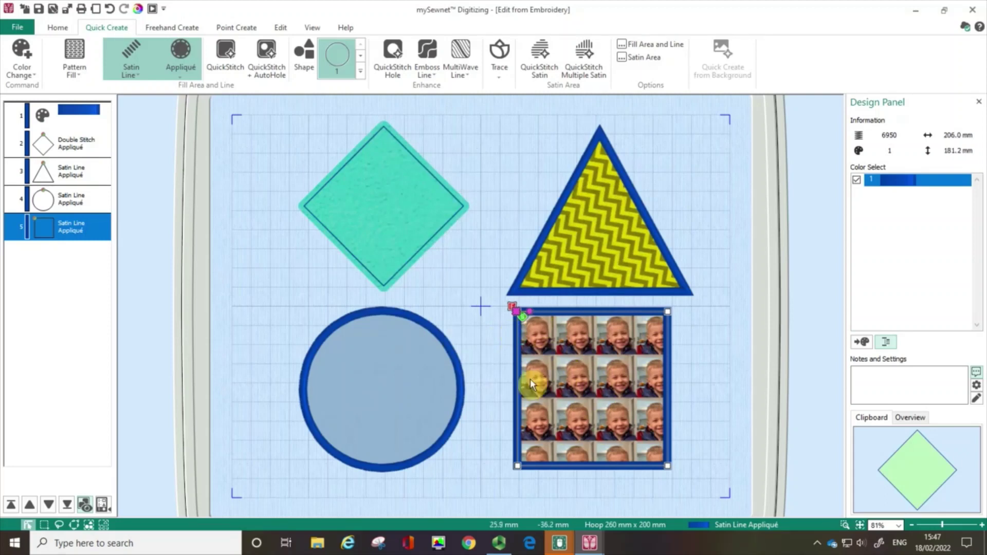
- Shift the tiled face fabric inside the square, then rotate it so the rows run diagonally
click(518, 316)
drag(519, 316, 537, 336)
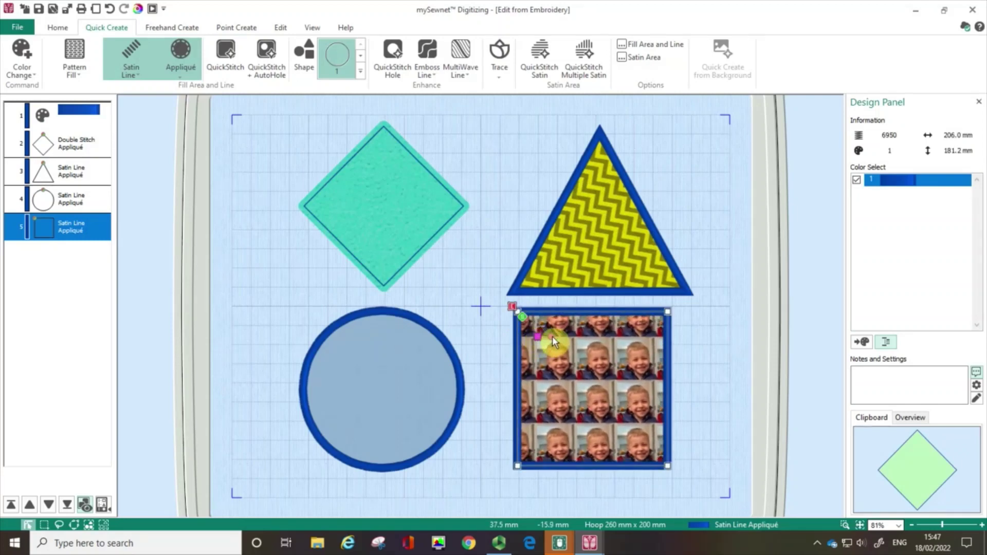
drag(552, 336, 550, 351)
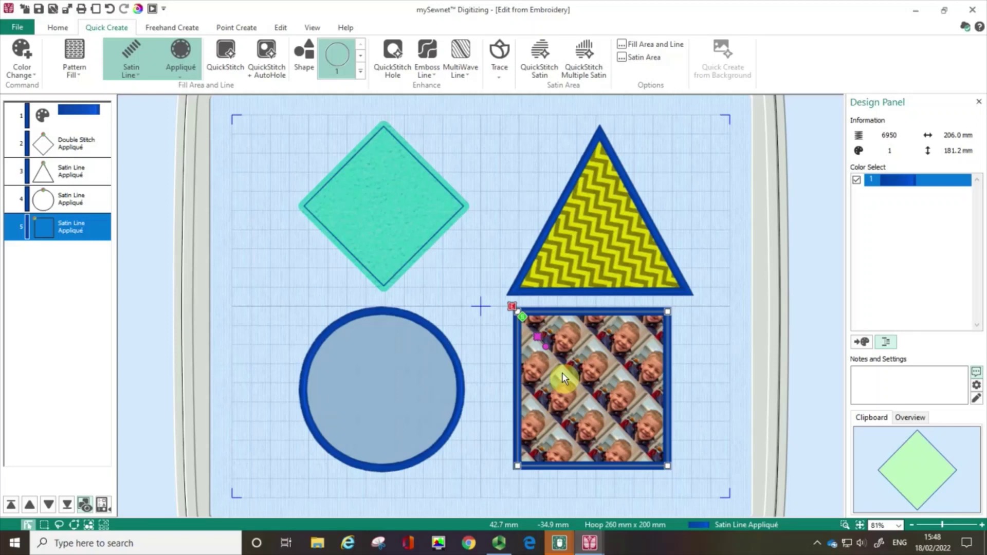
click(18, 28)
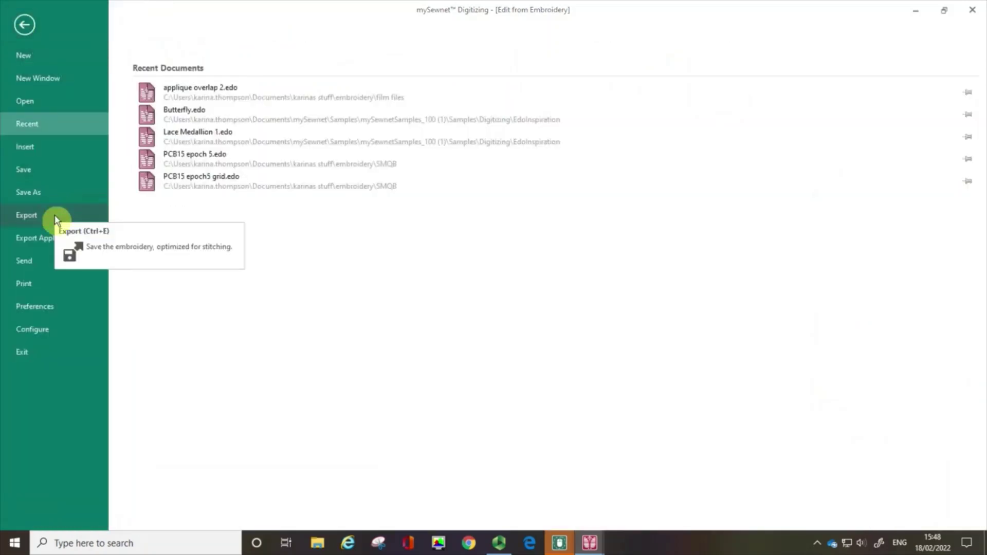
click(55, 241)
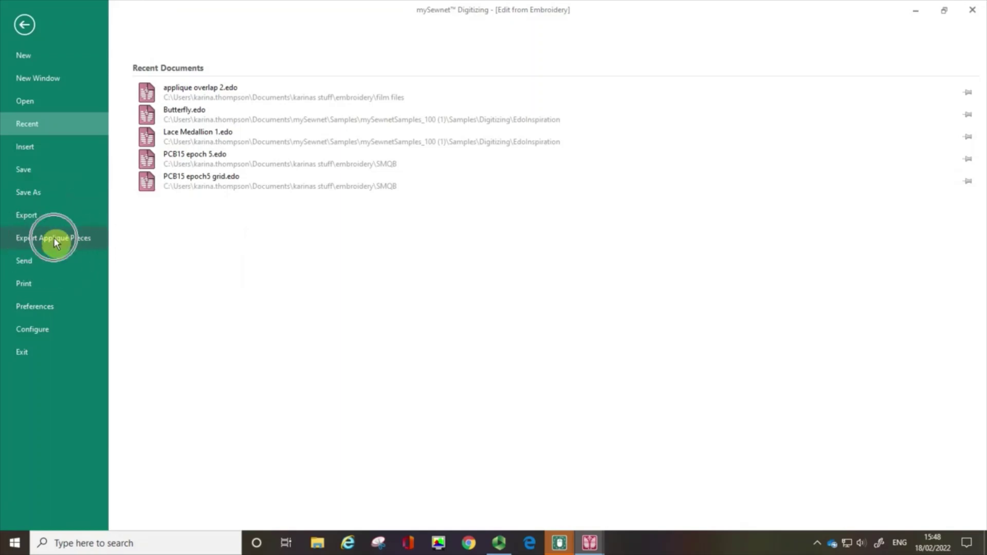
click(57, 243)
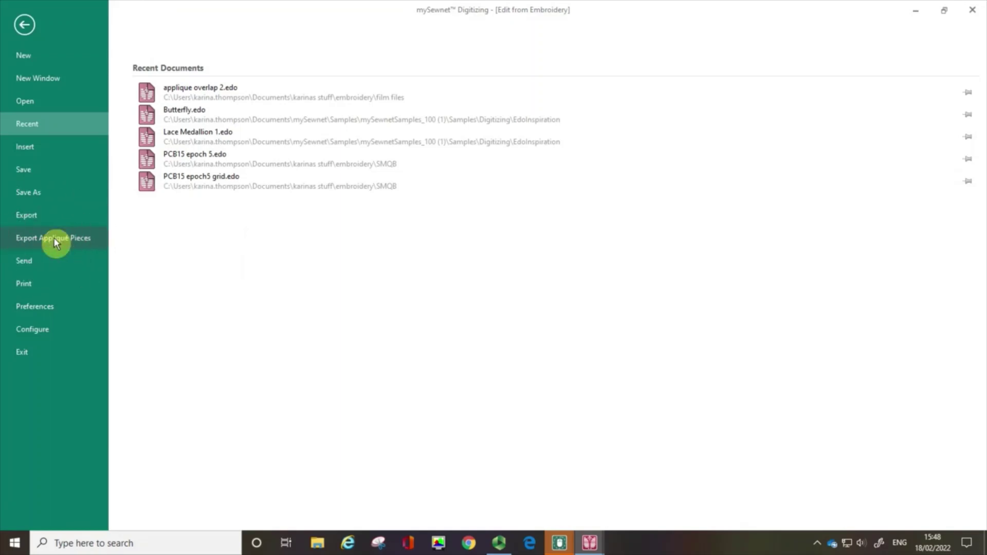
click(43, 285)
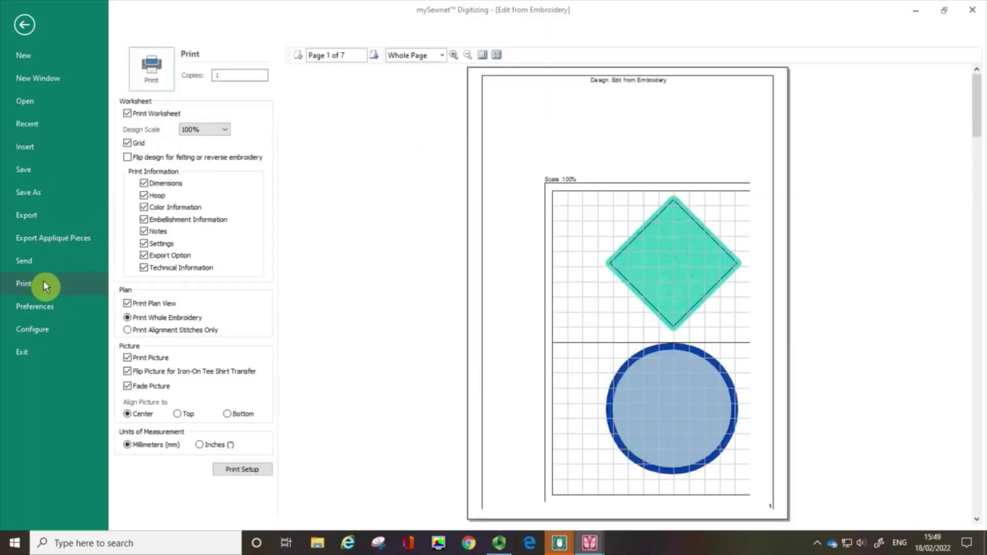
click(165, 375)
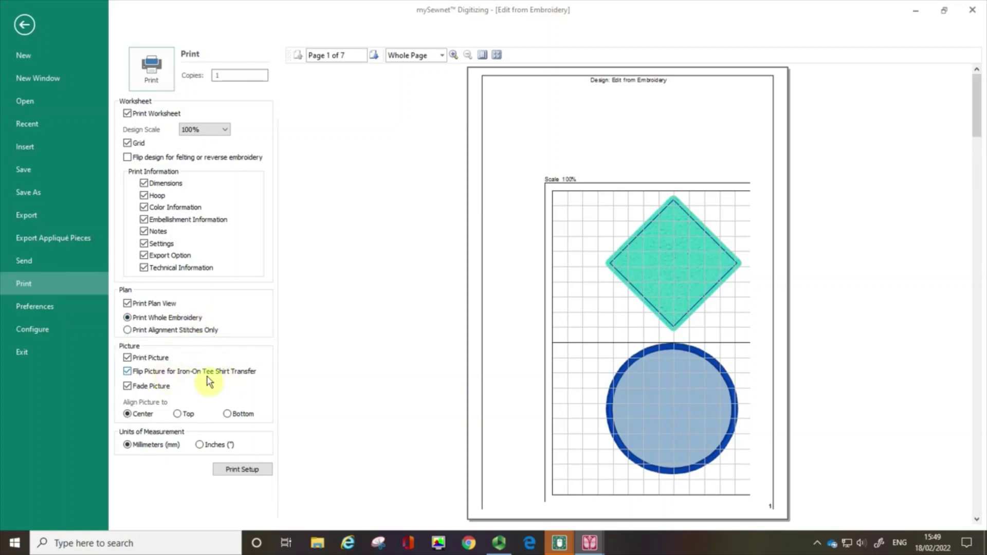
click(25, 25)
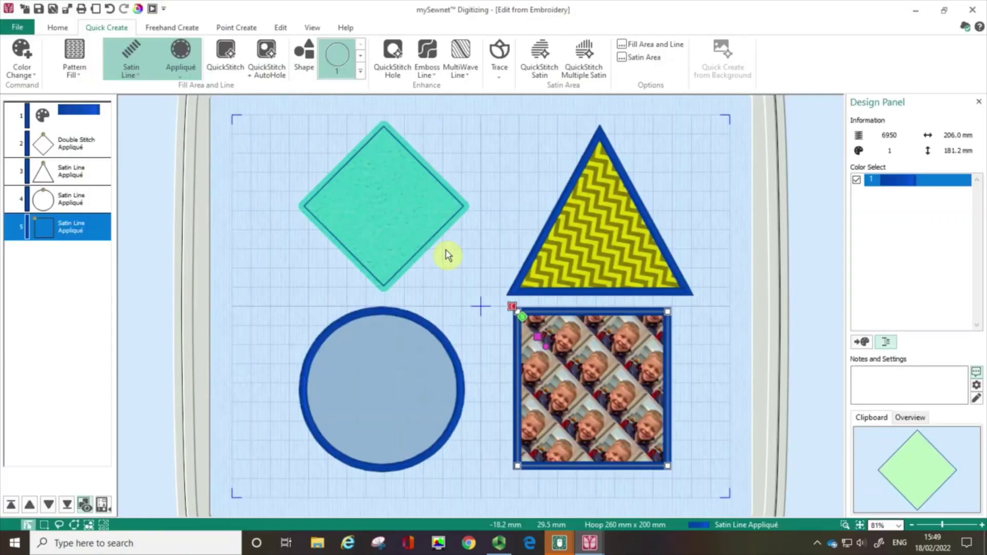